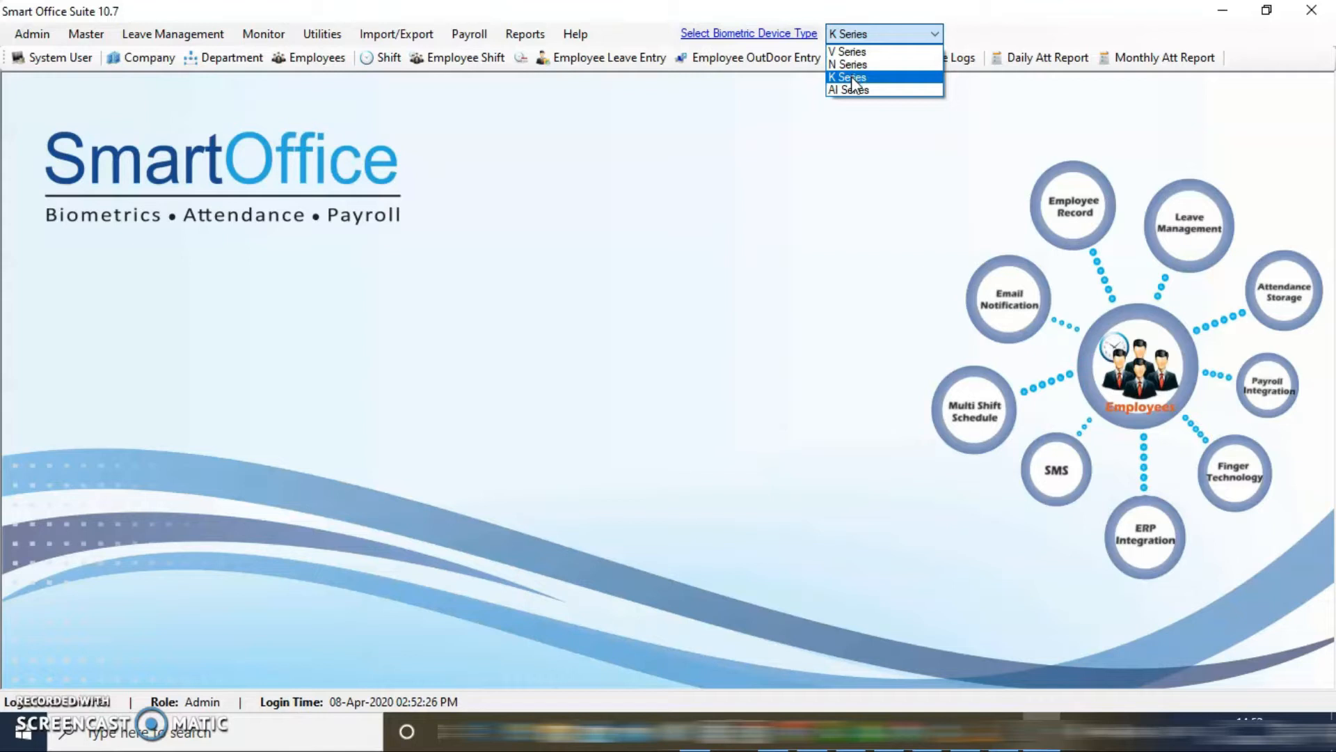
- Set the biometric device type to N Series
click(851, 77)
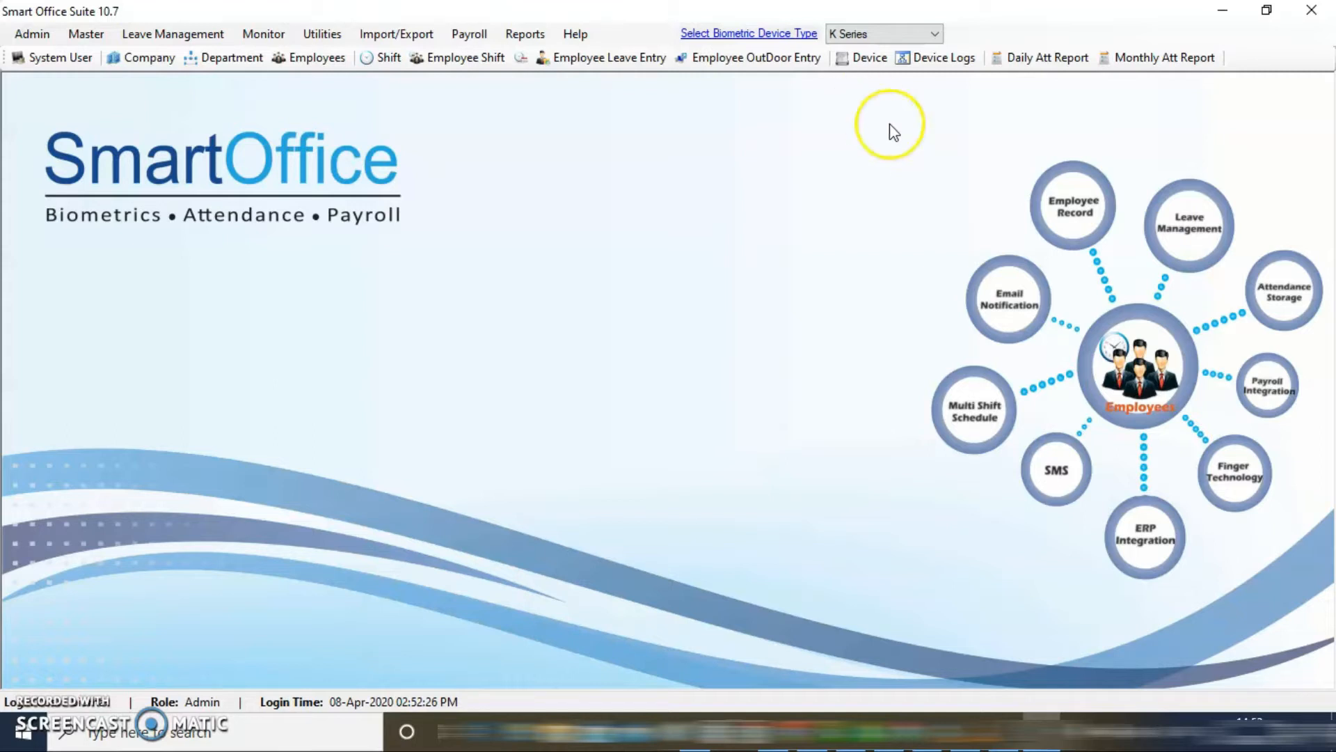
click(933, 34)
click(855, 65)
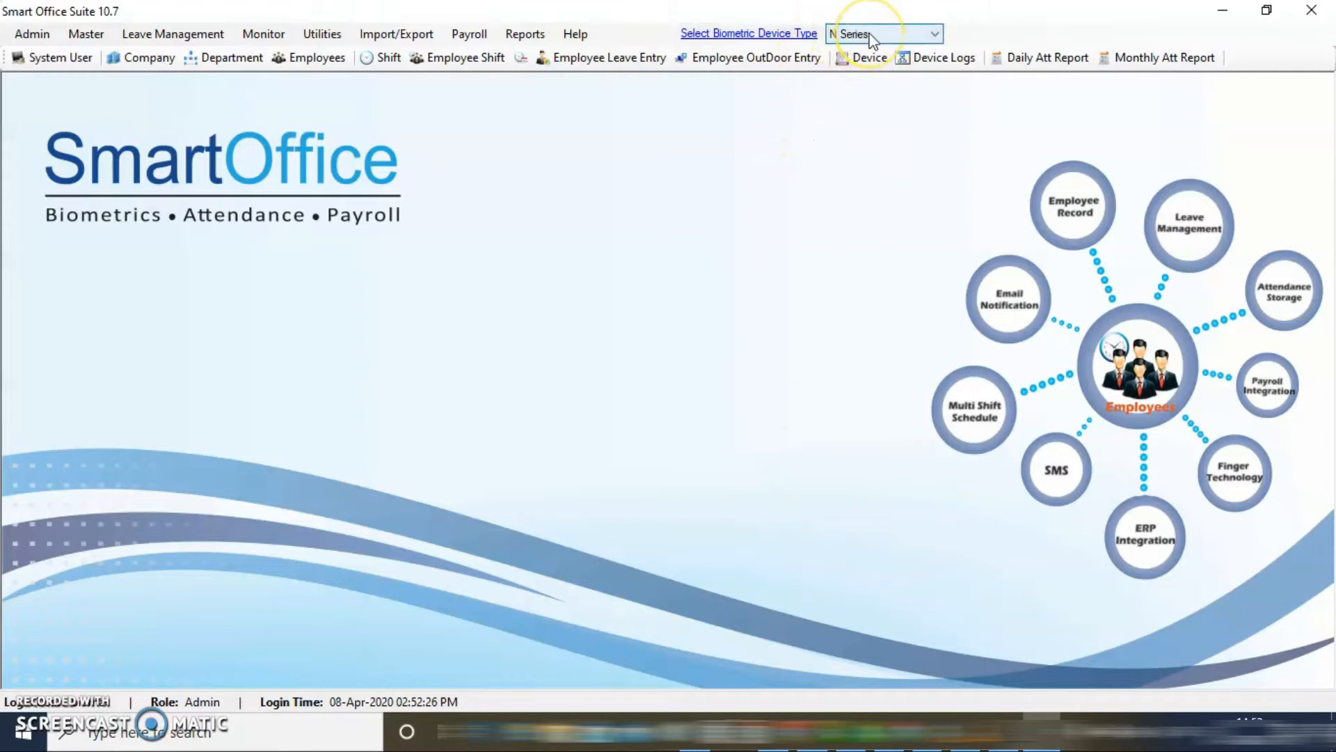
- Open the N Series device list and start adding a new device
click(322, 35)
click(350, 56)
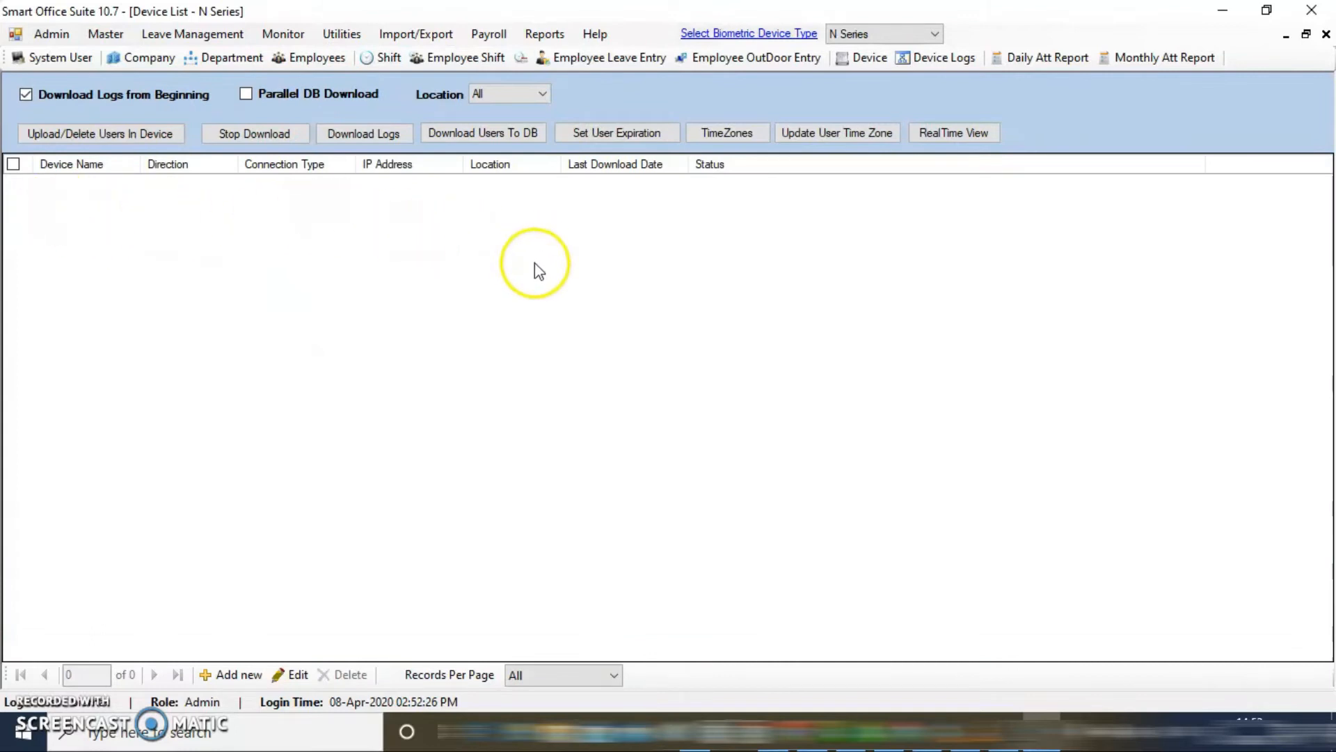
click(224, 679)
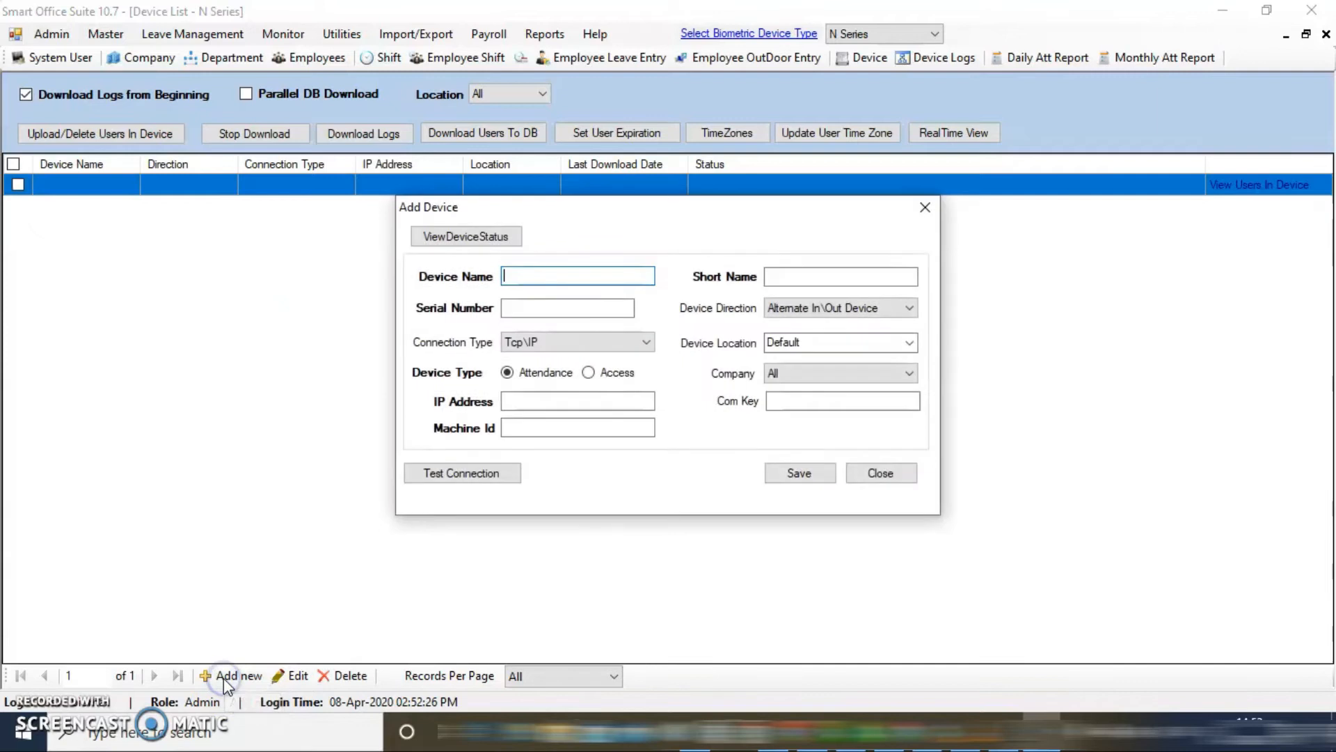
- Enter N-BM30W as both the device name and the short name of the new device
click(525, 278)
text(N-BM30W)
drag(599, 276, 489, 277)
key(ctrl+c)
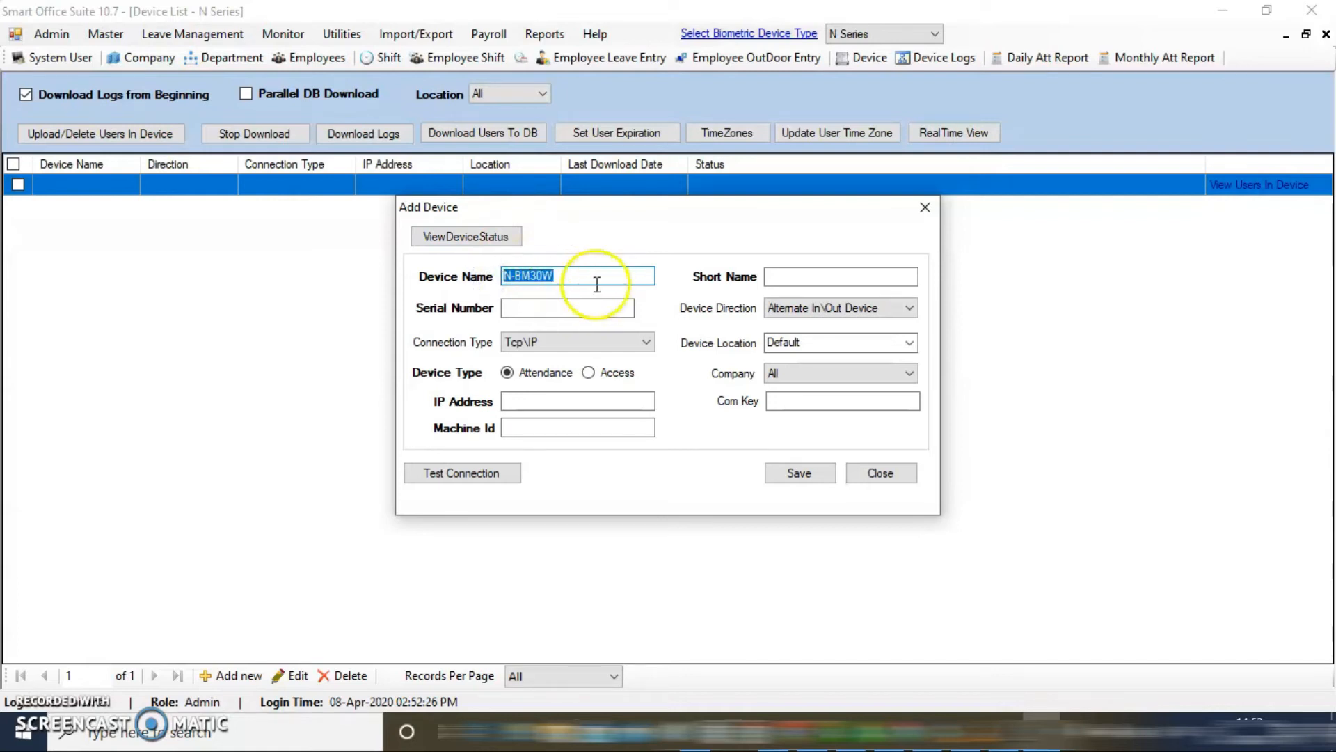
click(789, 279)
key(ctrl+v)
- Enter the new device's serial number
click(556, 310)
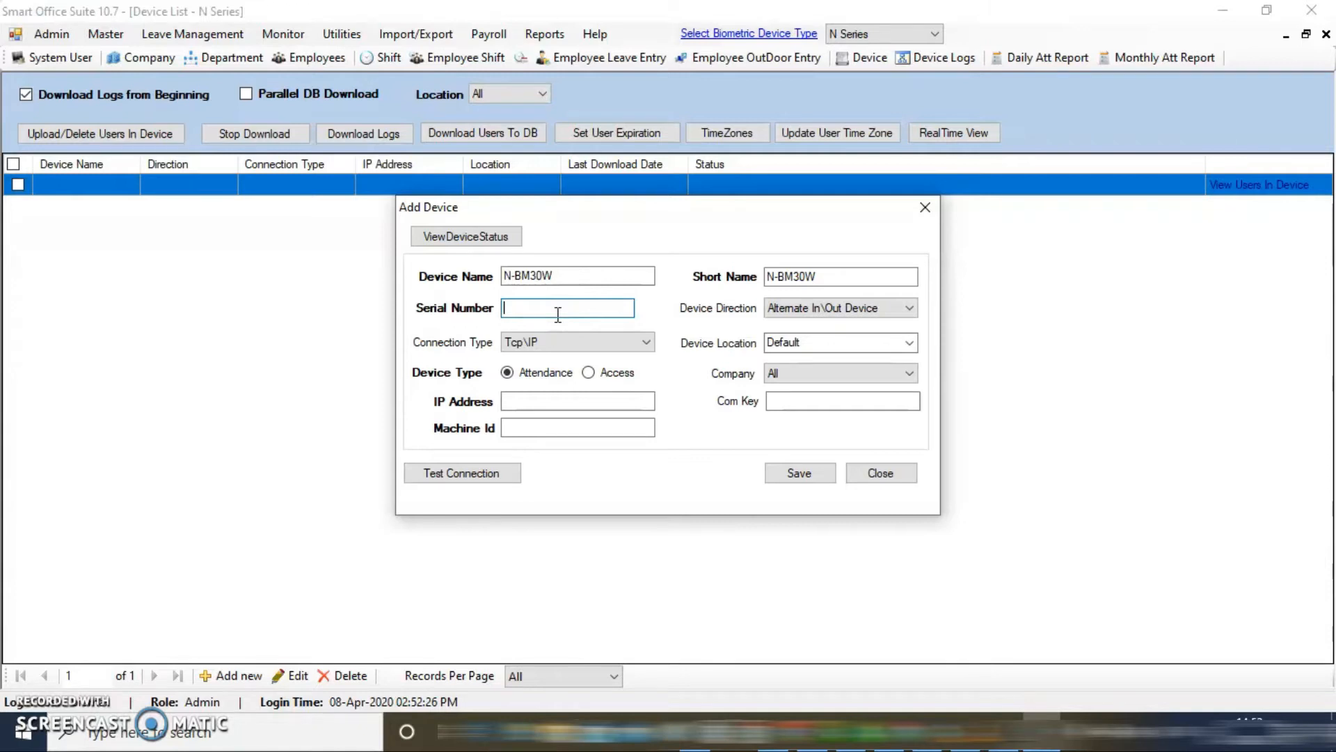
key(ctrl+v)
text(0000000000)
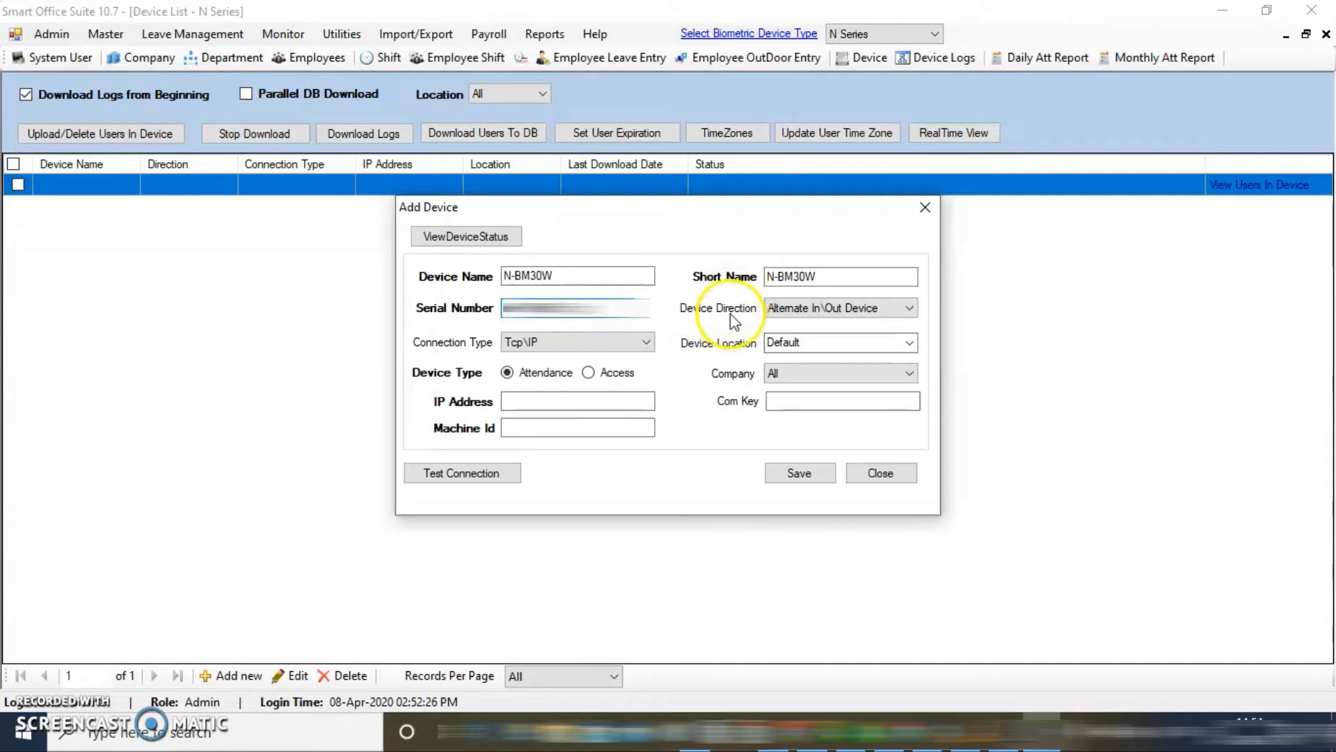
- Try In Device, Out Device and System Direction(In\Out Device) as the device direction, and return it to Alternate In\Out Device
click(907, 309)
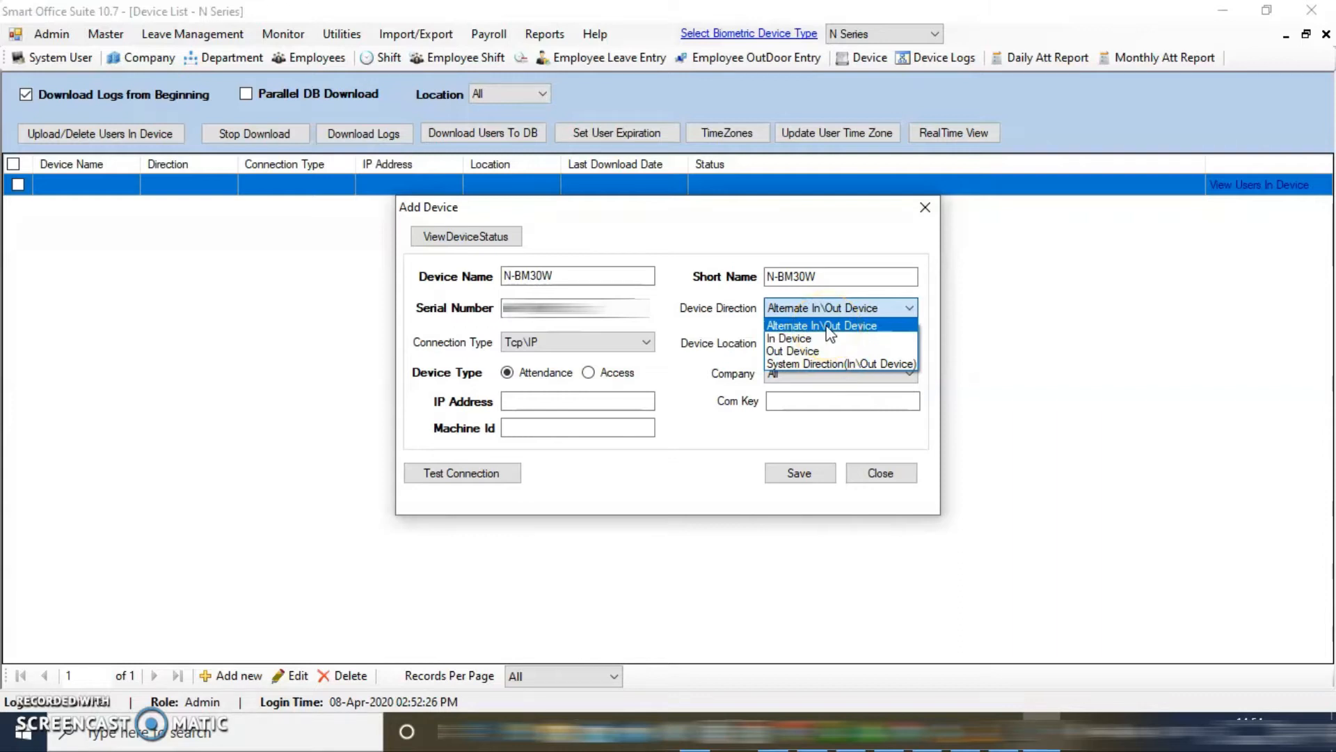
click(828, 326)
click(737, 310)
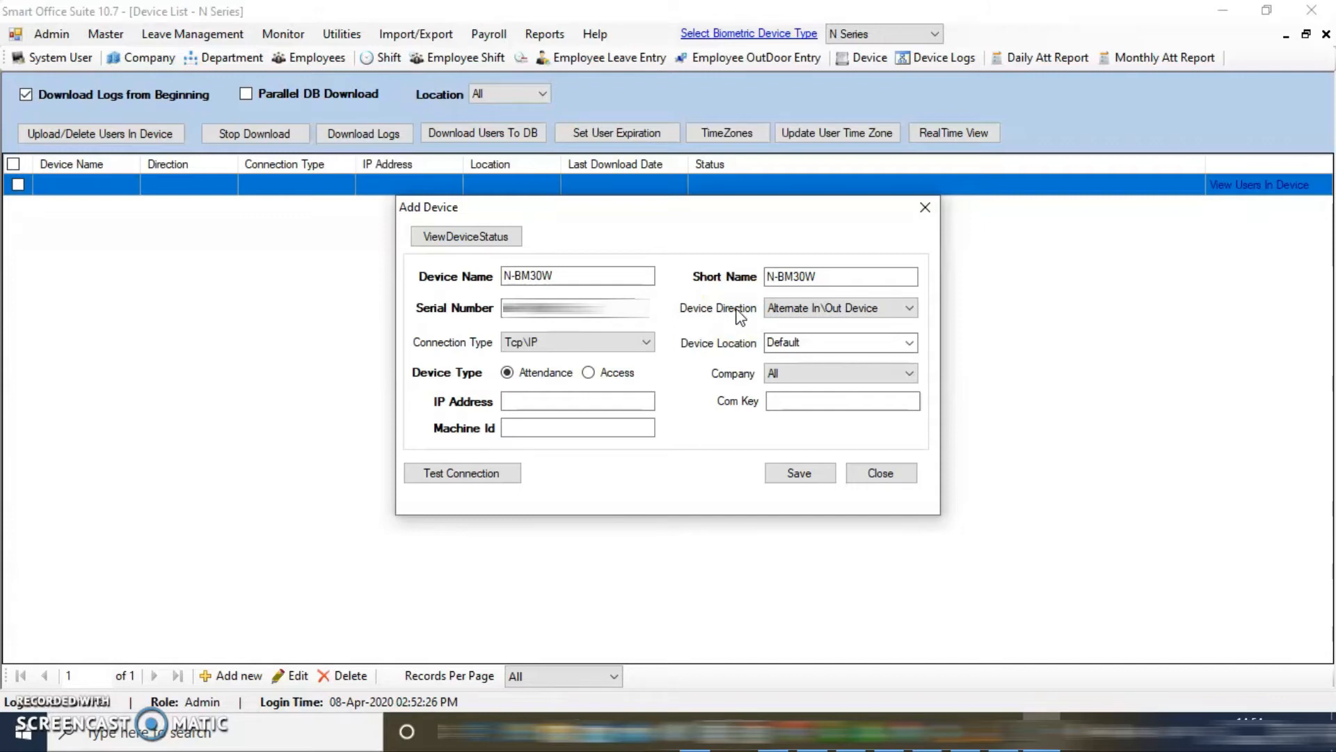
click(841, 319)
click(909, 308)
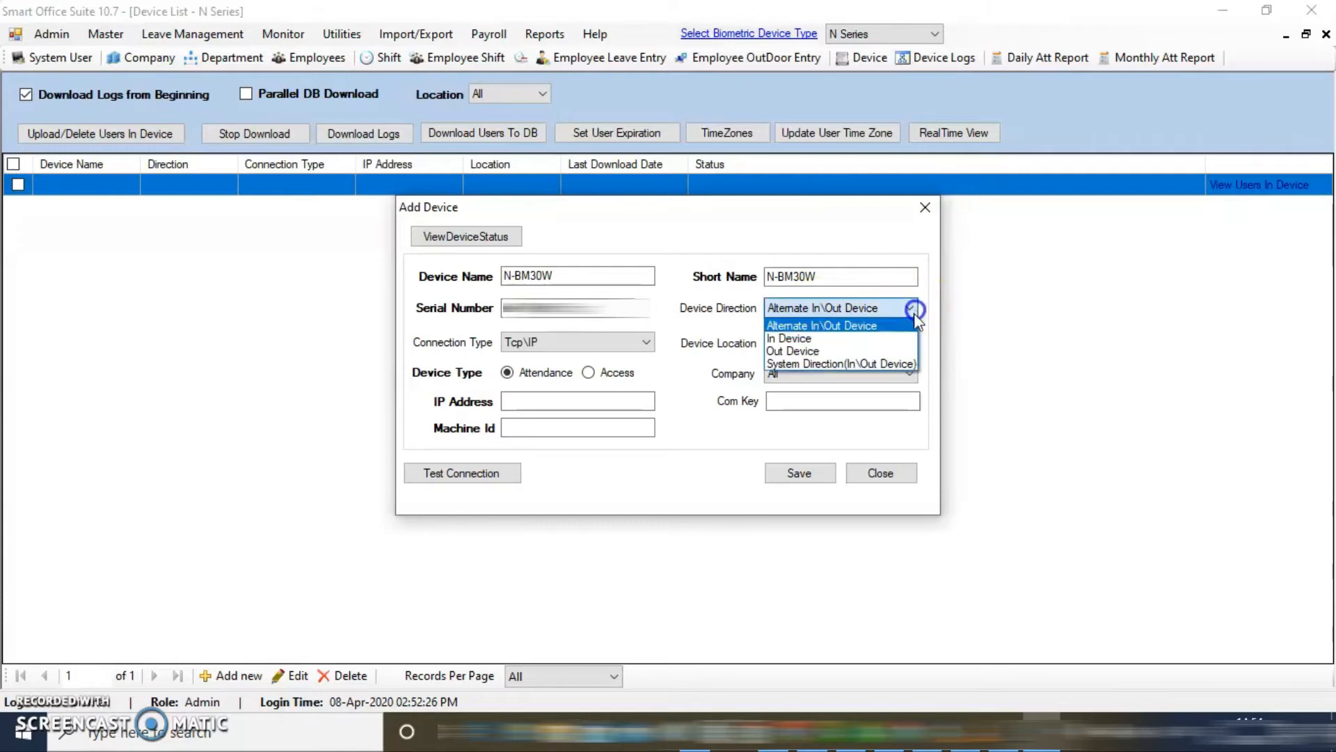
click(804, 338)
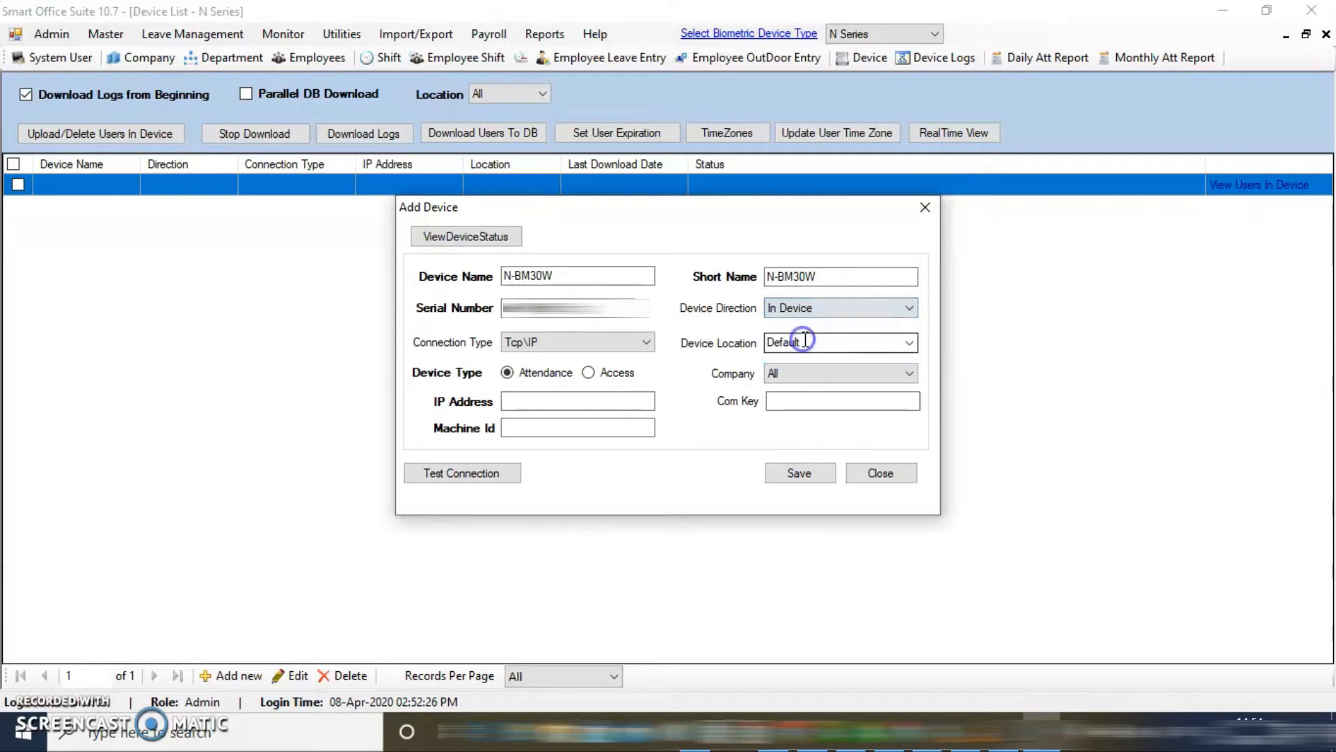
click(909, 308)
click(814, 348)
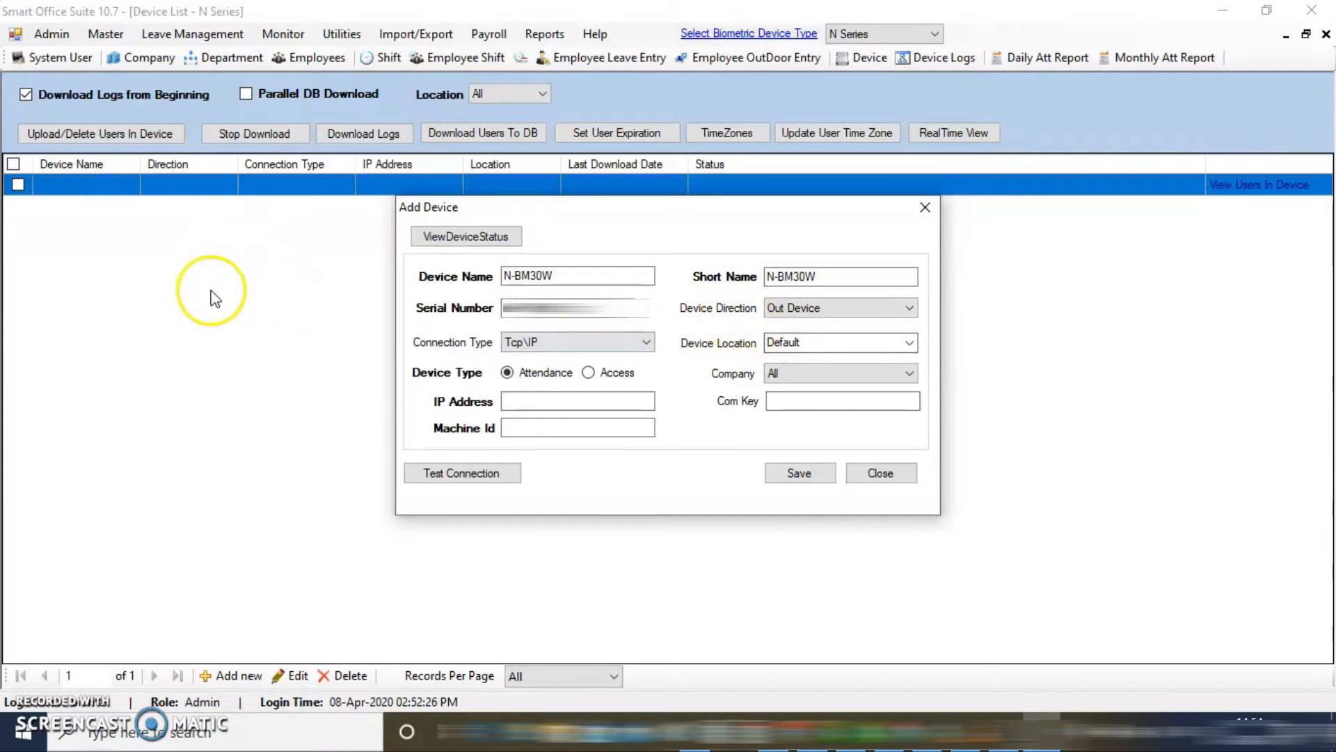
click(810, 310)
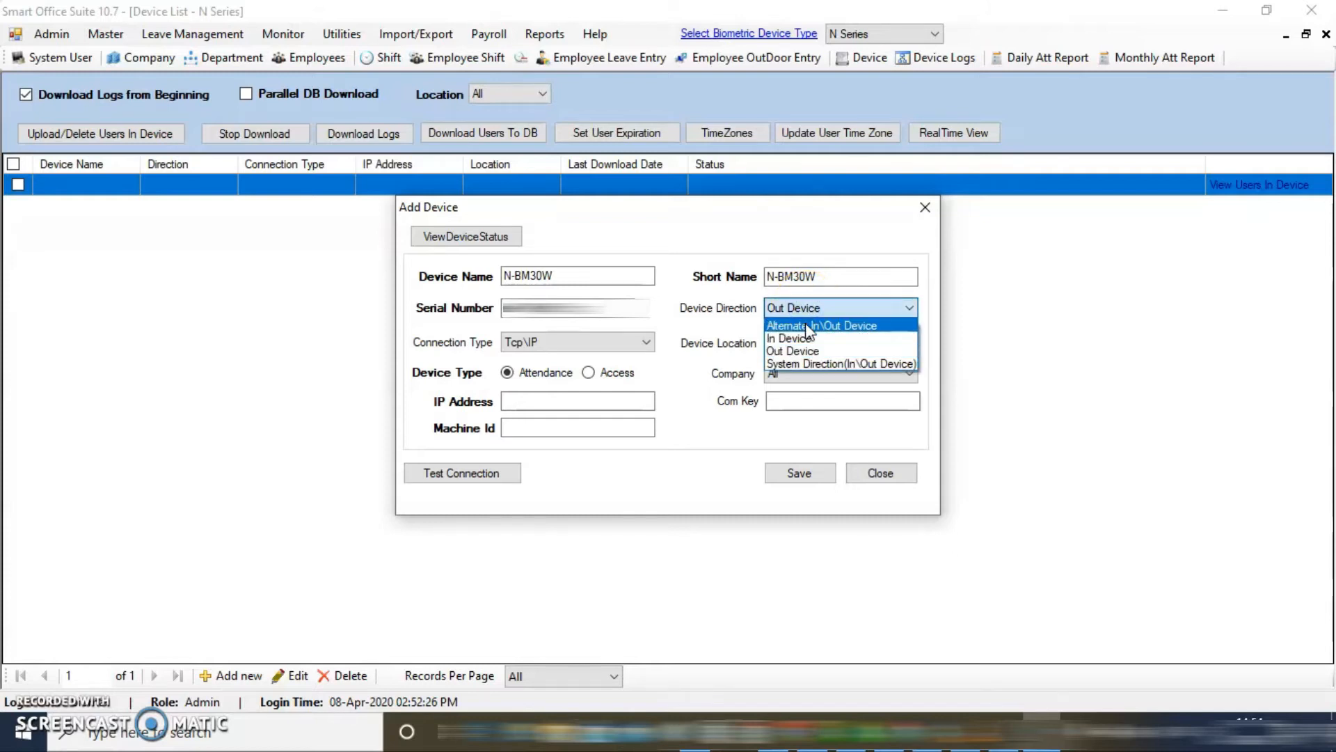
click(820, 325)
click(890, 306)
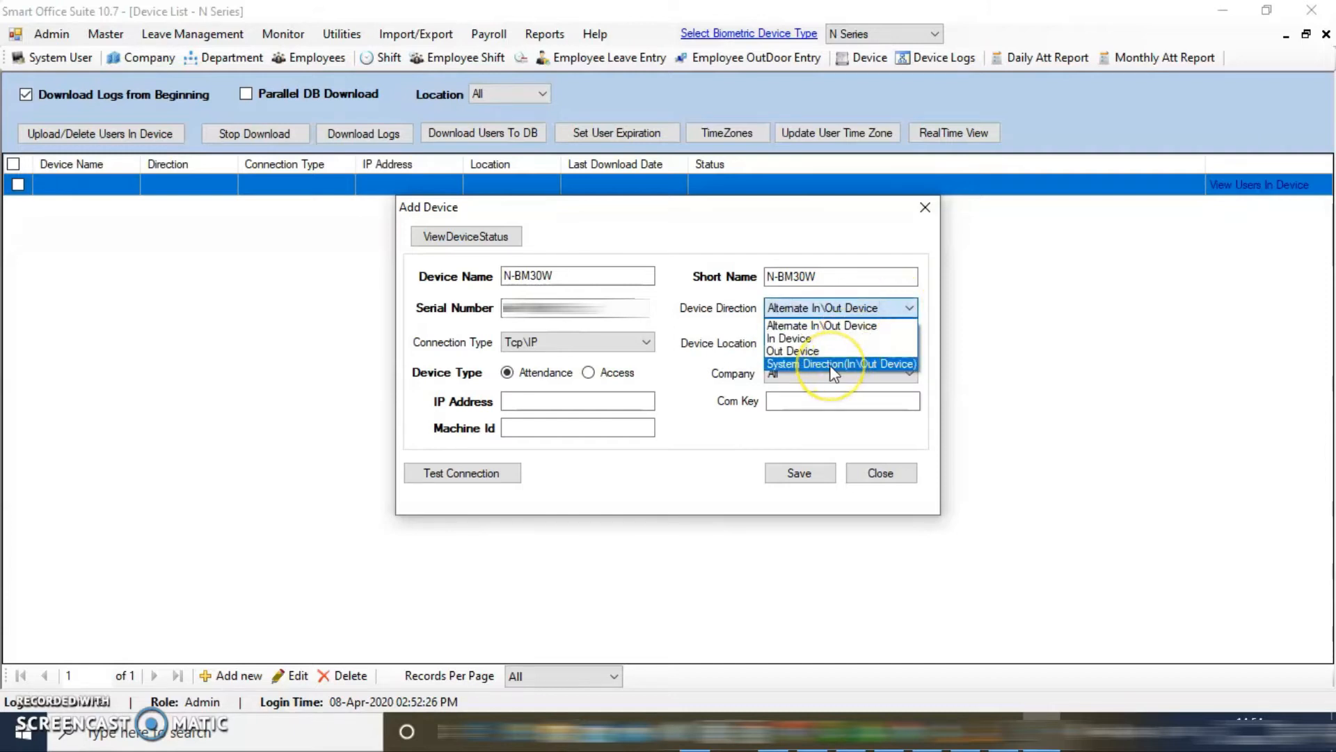
click(832, 364)
click(866, 306)
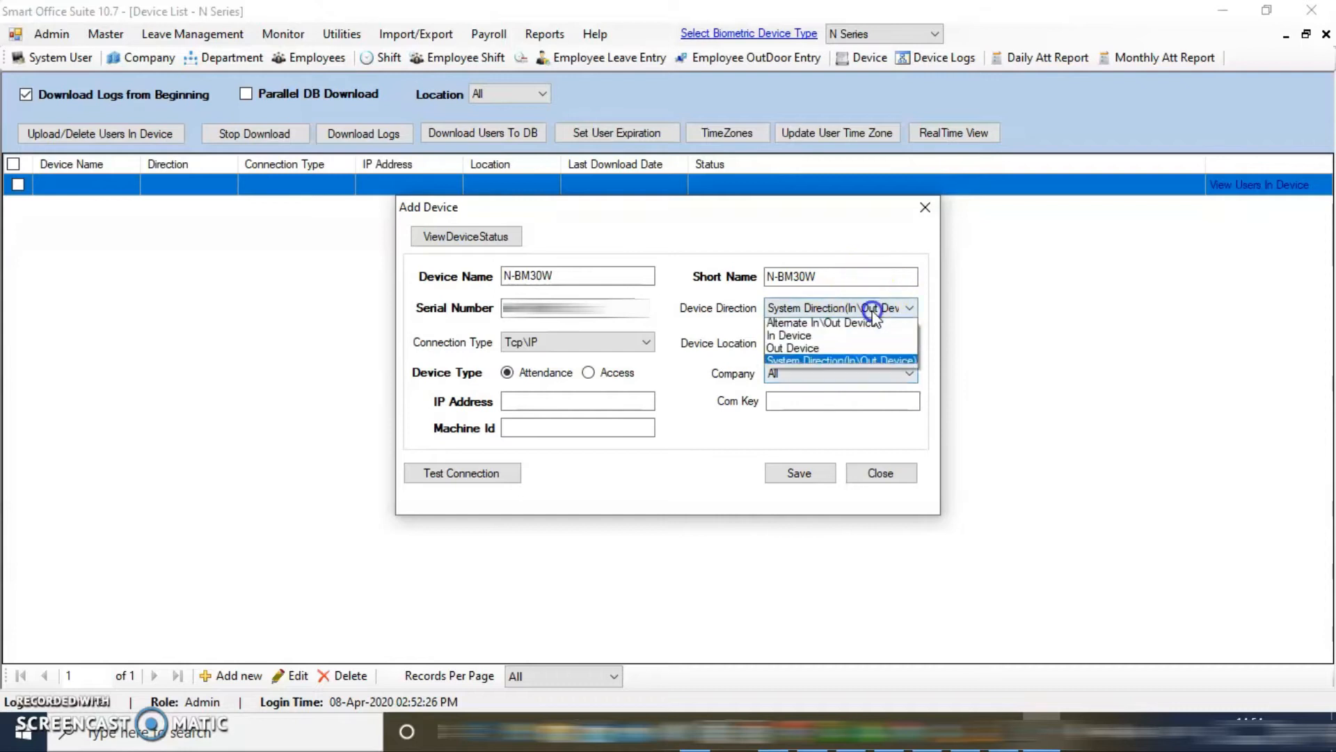
click(822, 326)
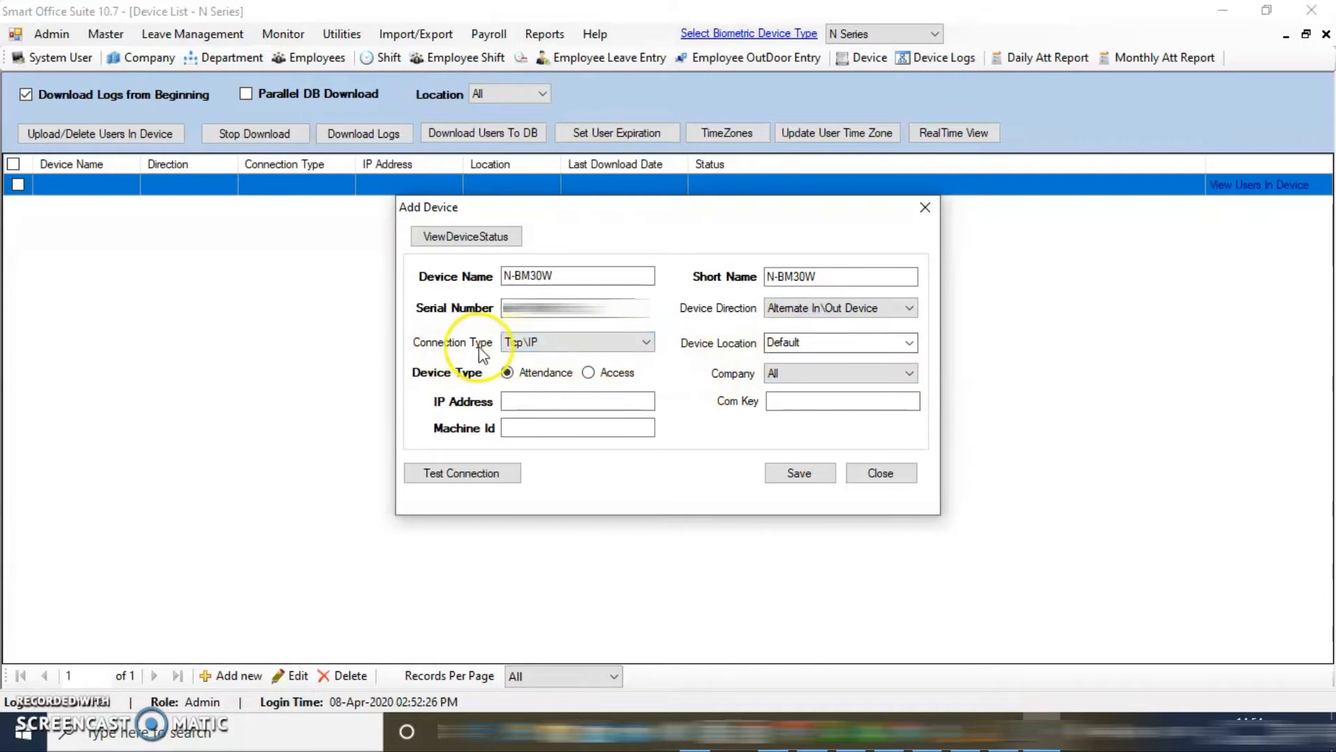
- Review the device's connection type options and keep Tcp\IP selected
click(648, 341)
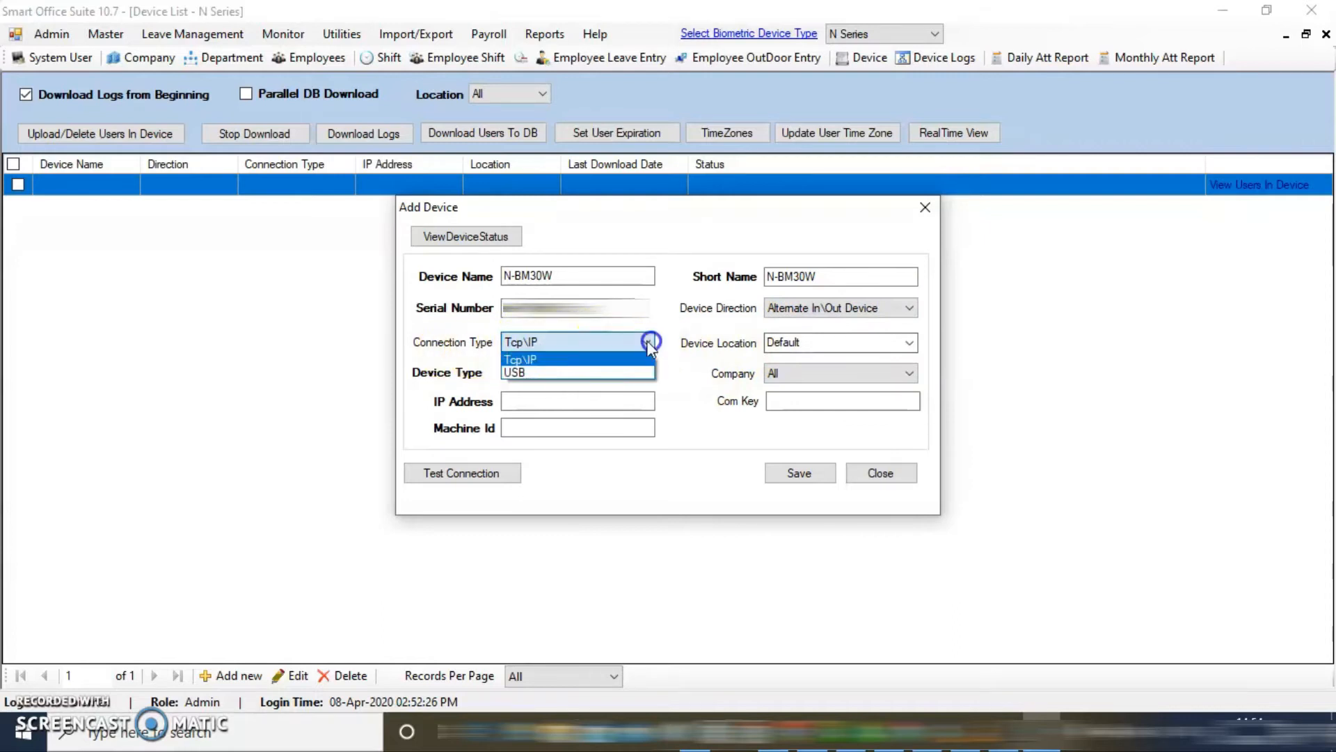
click(535, 373)
click(537, 361)
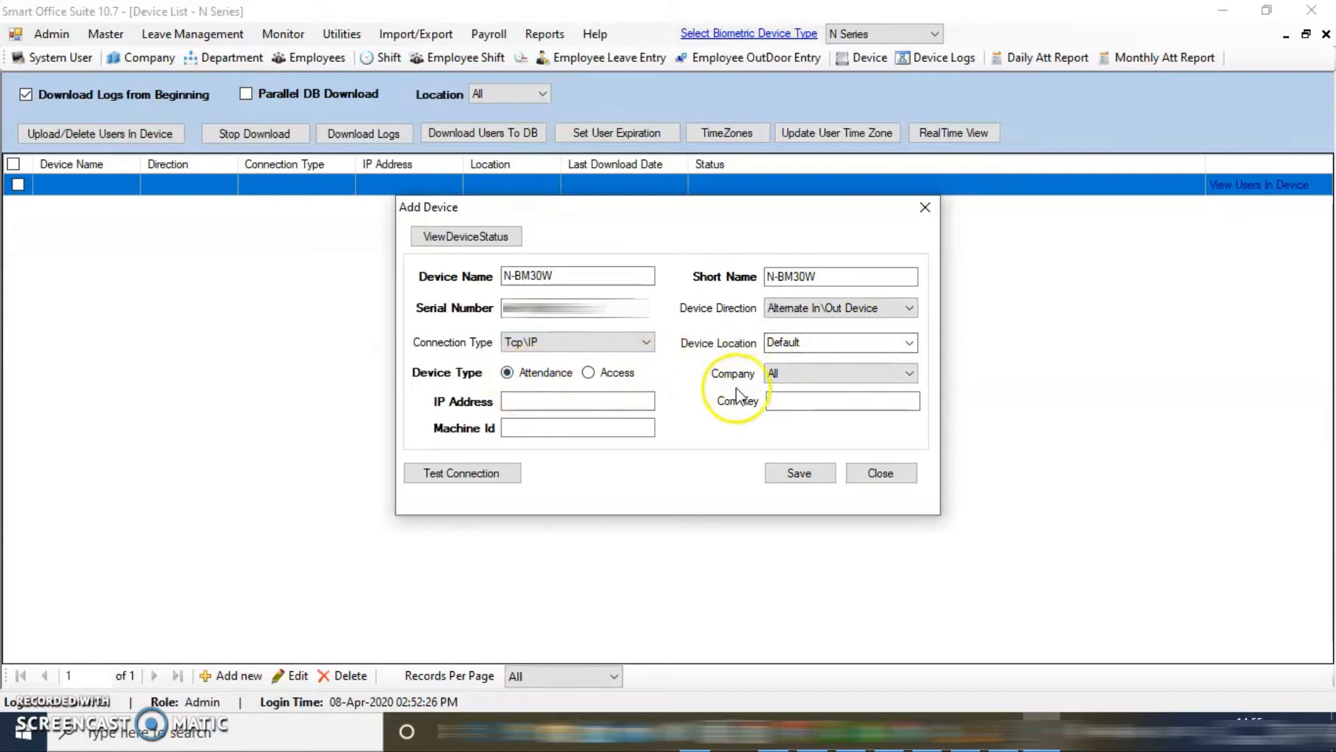
- Enter 192.168.0.108 as the new device's IP address
click(504, 407)
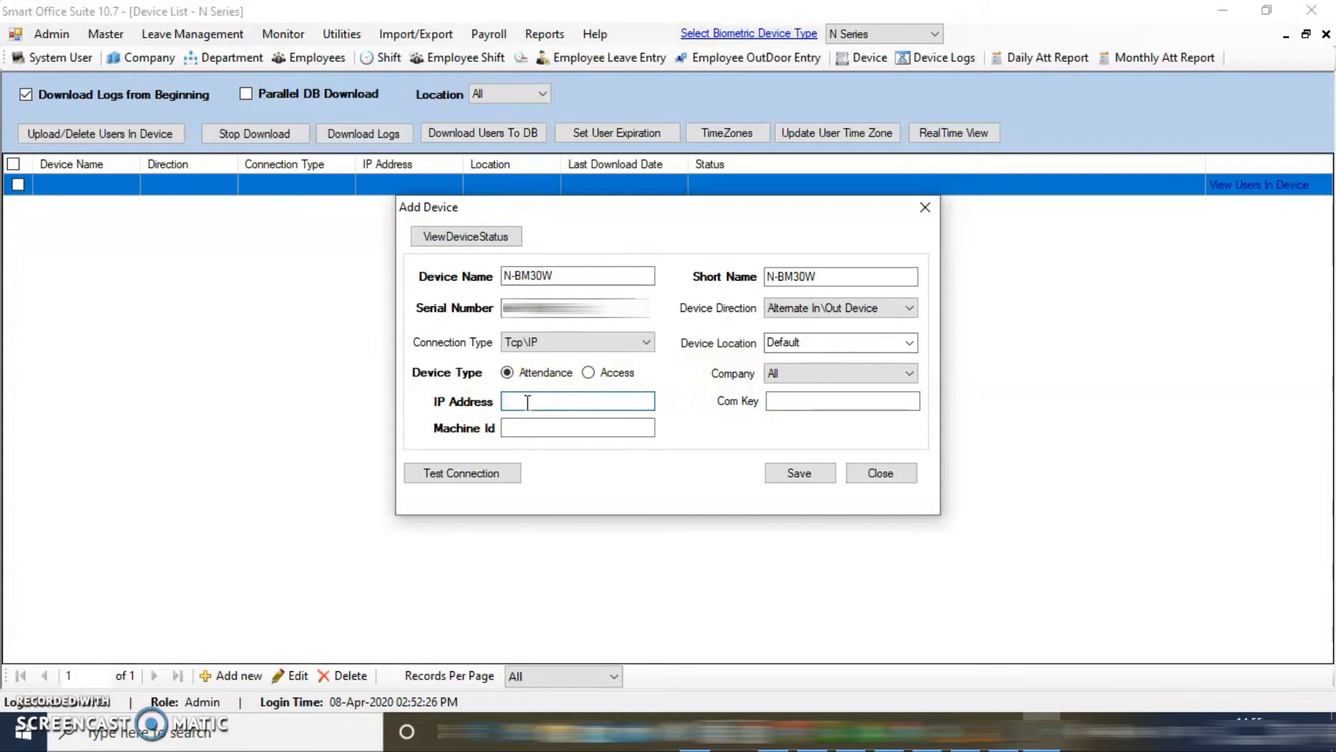
click(866, 317)
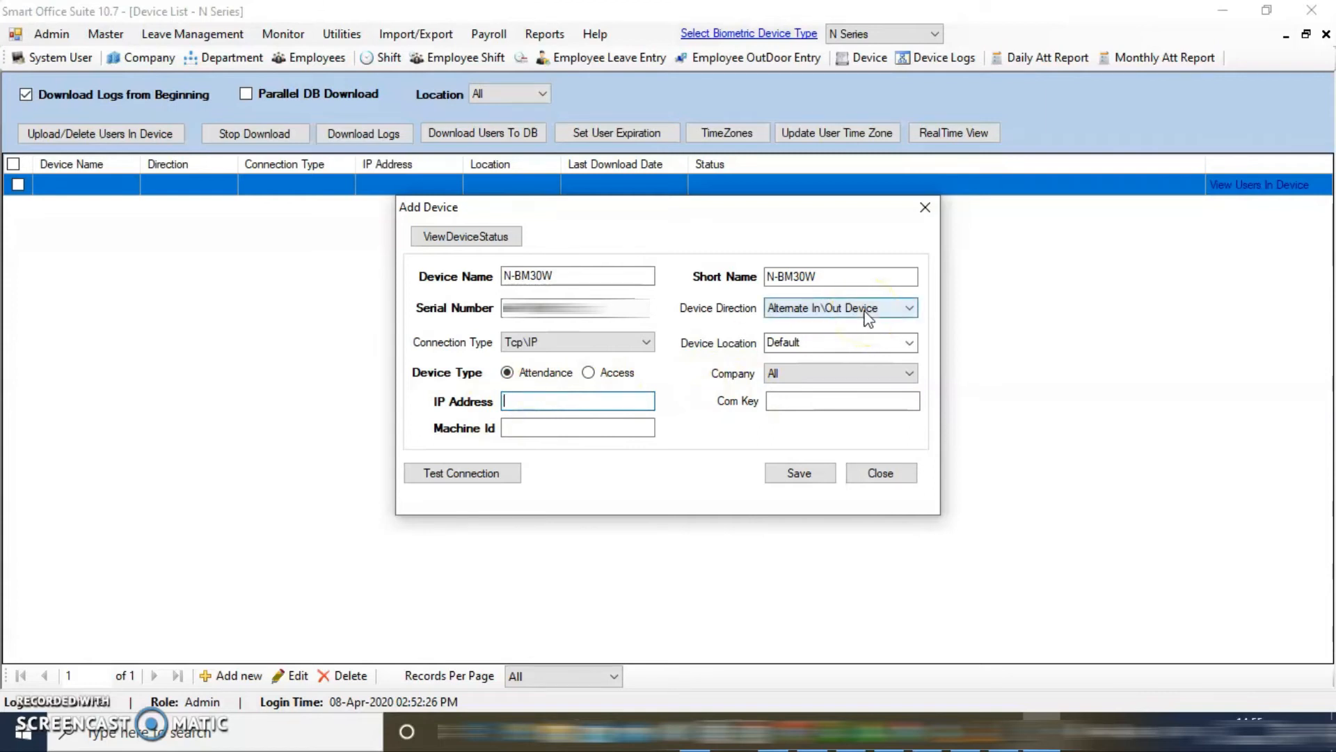
text(192.168.0.108)
click(584, 400)
drag(585, 400, 497, 401)
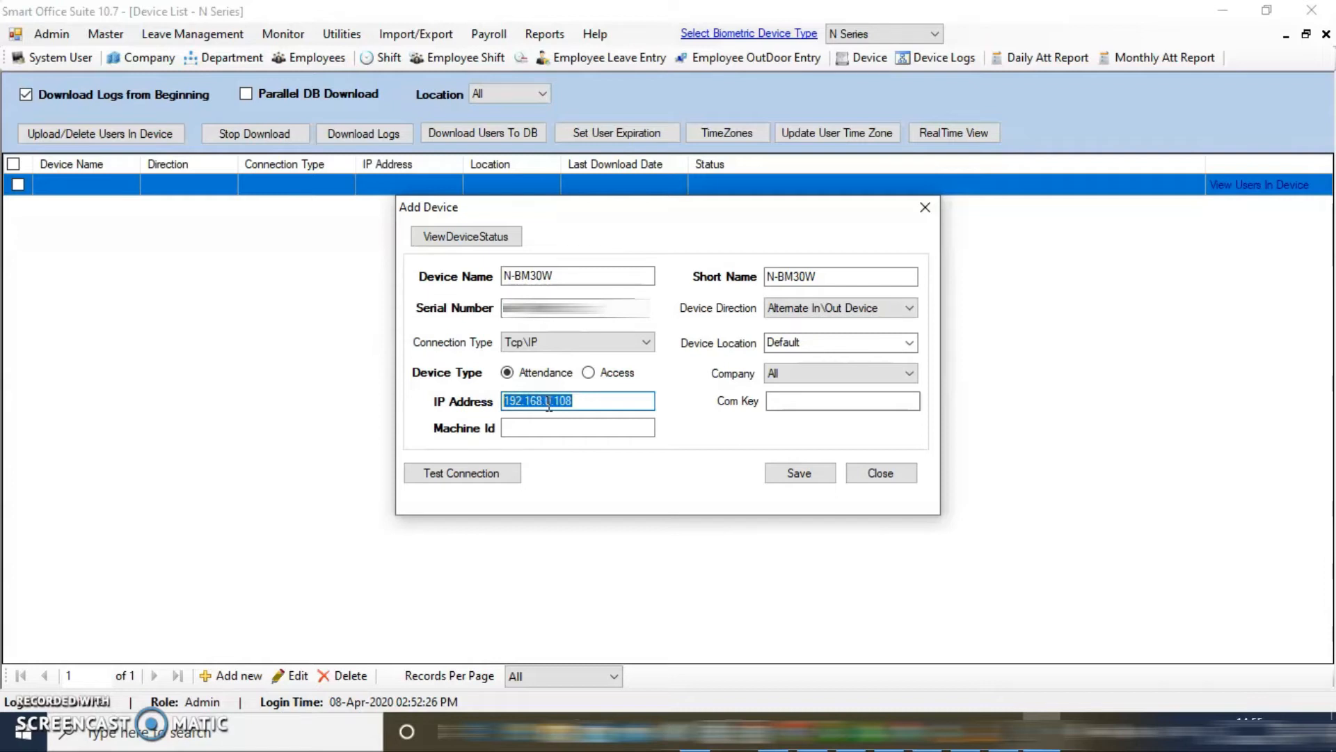
- Test the connection to the new device twice and dismiss the result messages
click(476, 477)
click(478, 480)
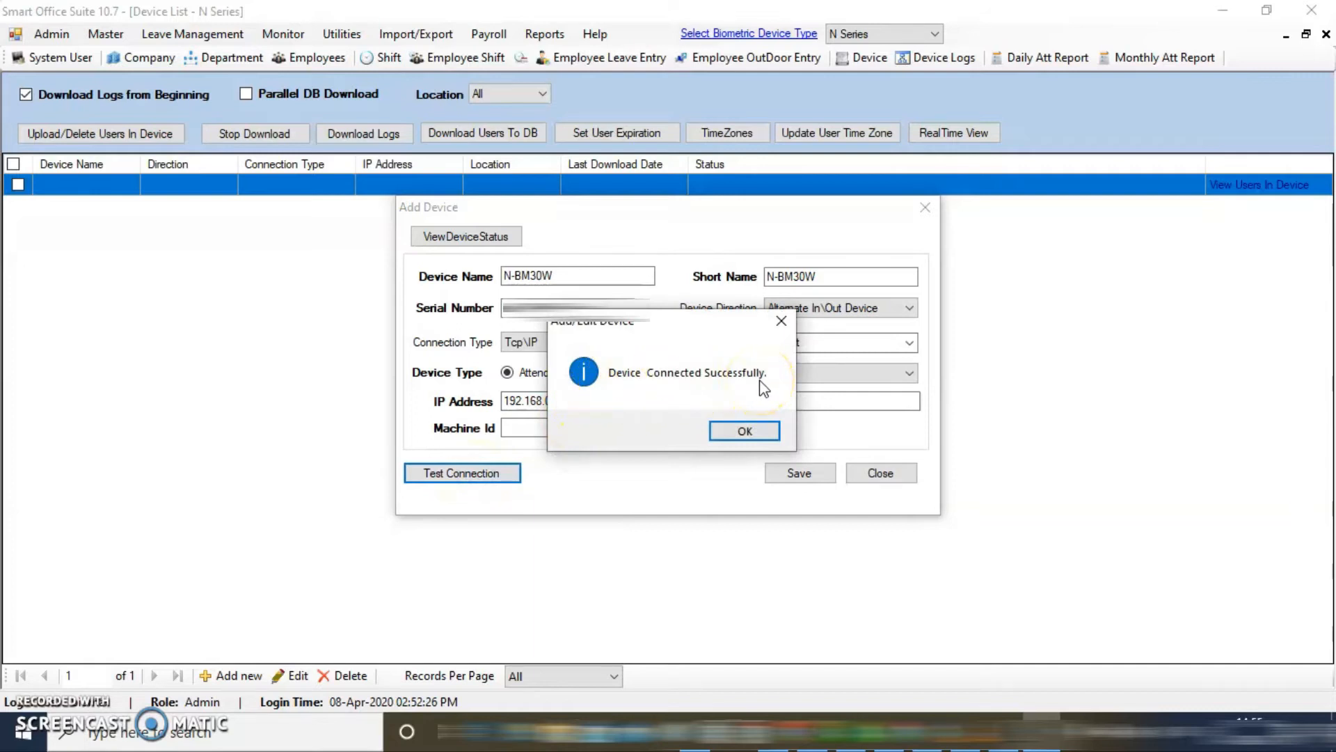
click(744, 438)
click(745, 433)
click(481, 479)
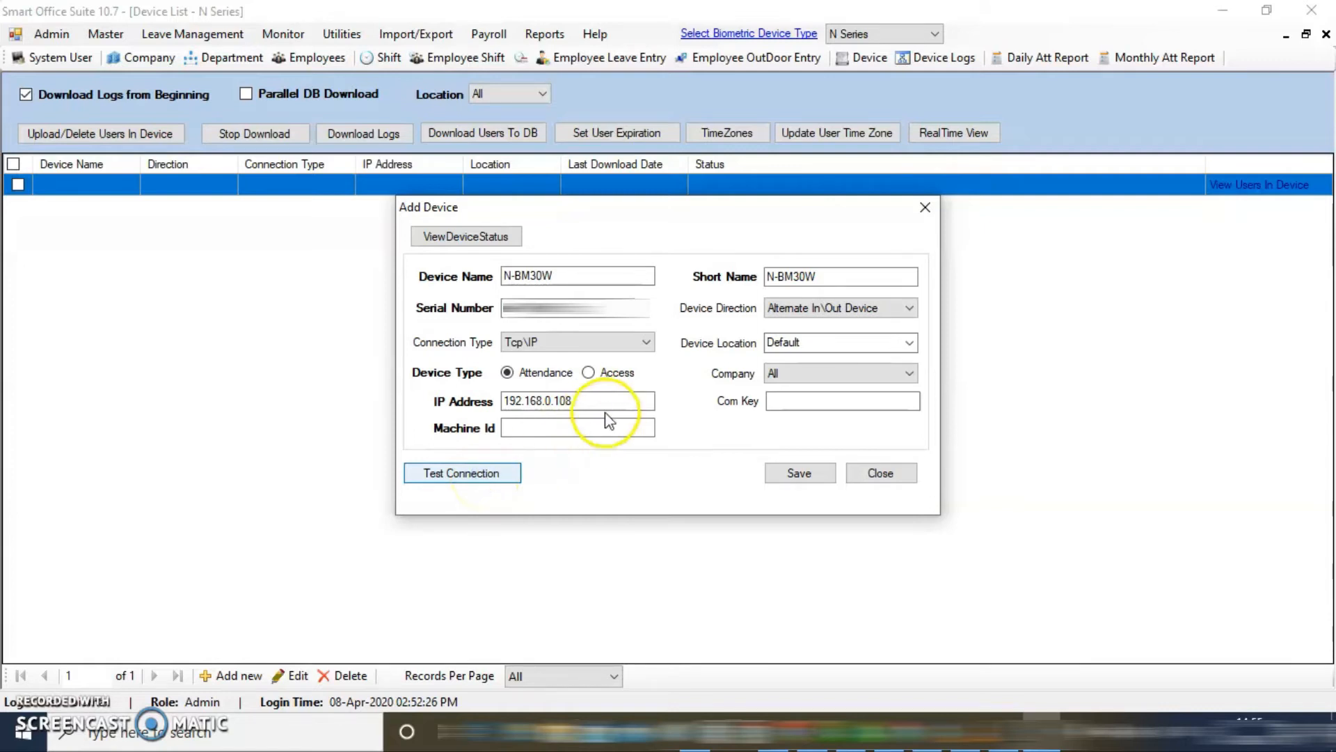
click(743, 431)
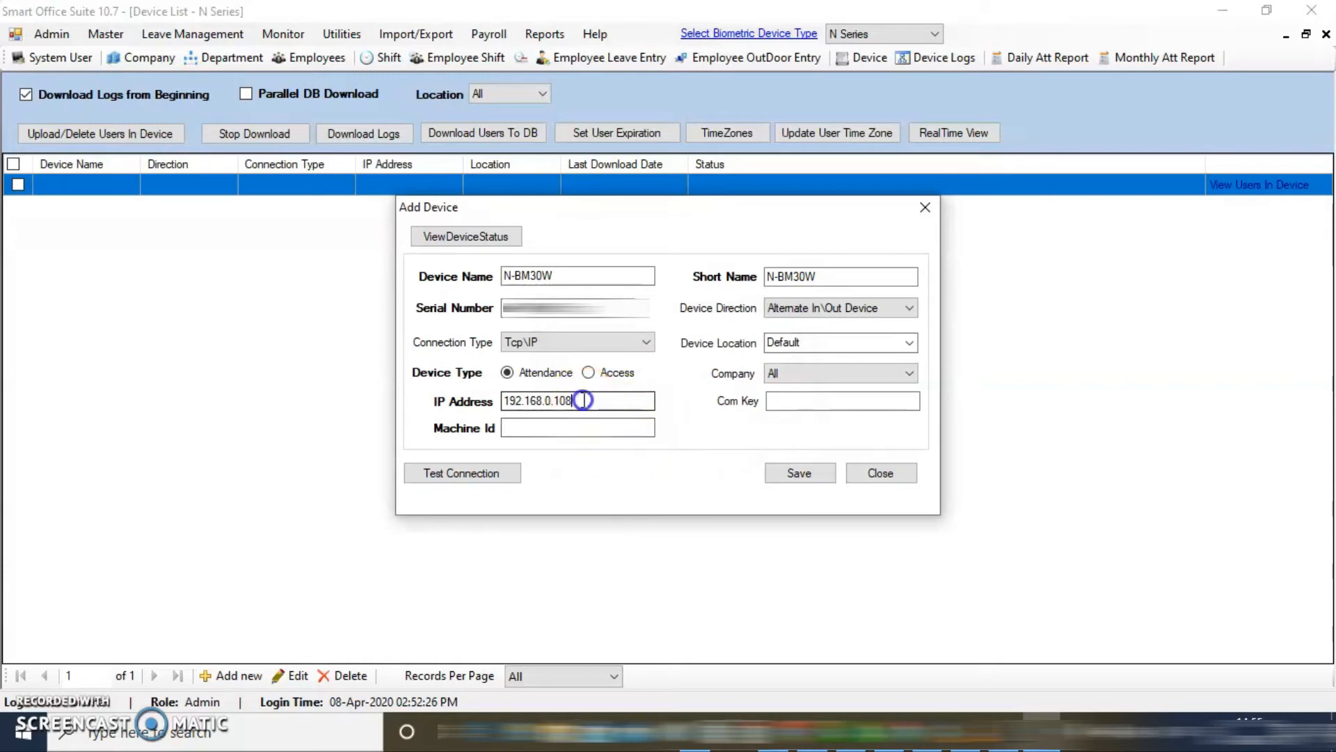
- Copy the IP address from the new device's form
drag(585, 401, 519, 404)
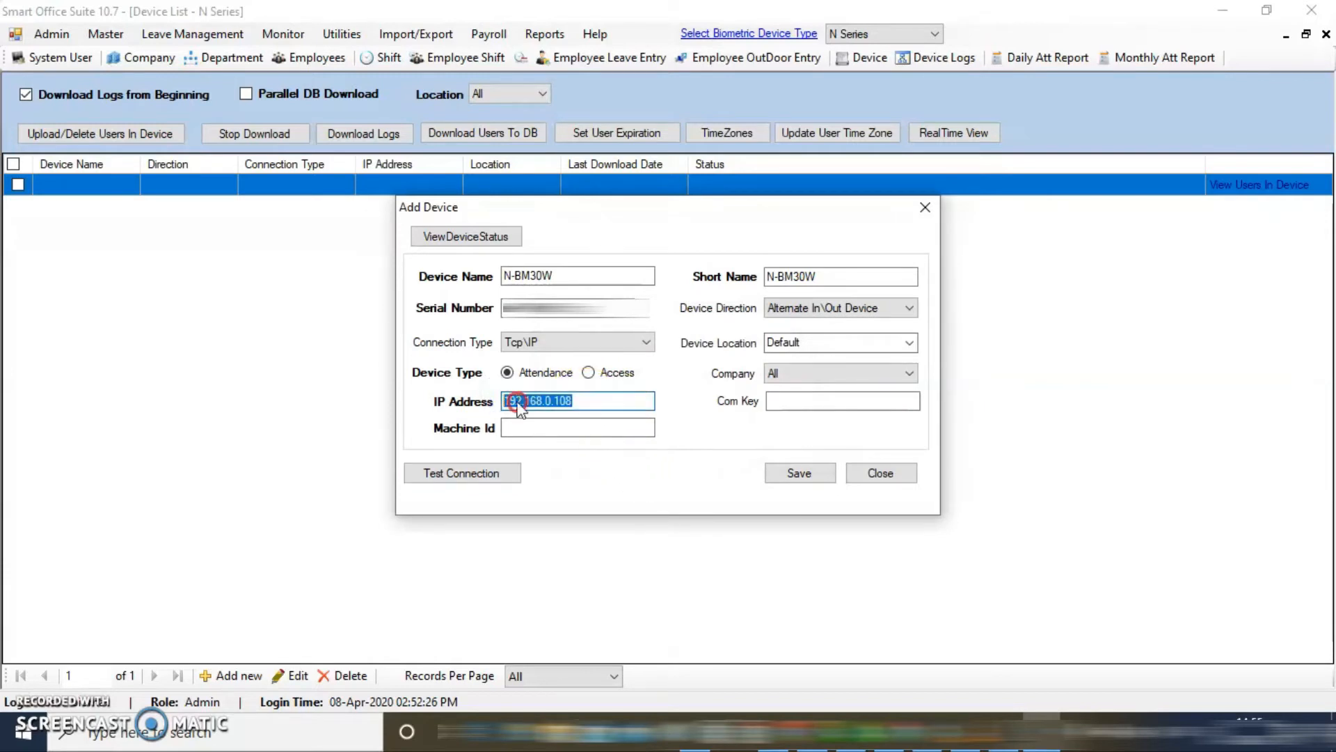
right_click(519, 403)
click(567, 467)
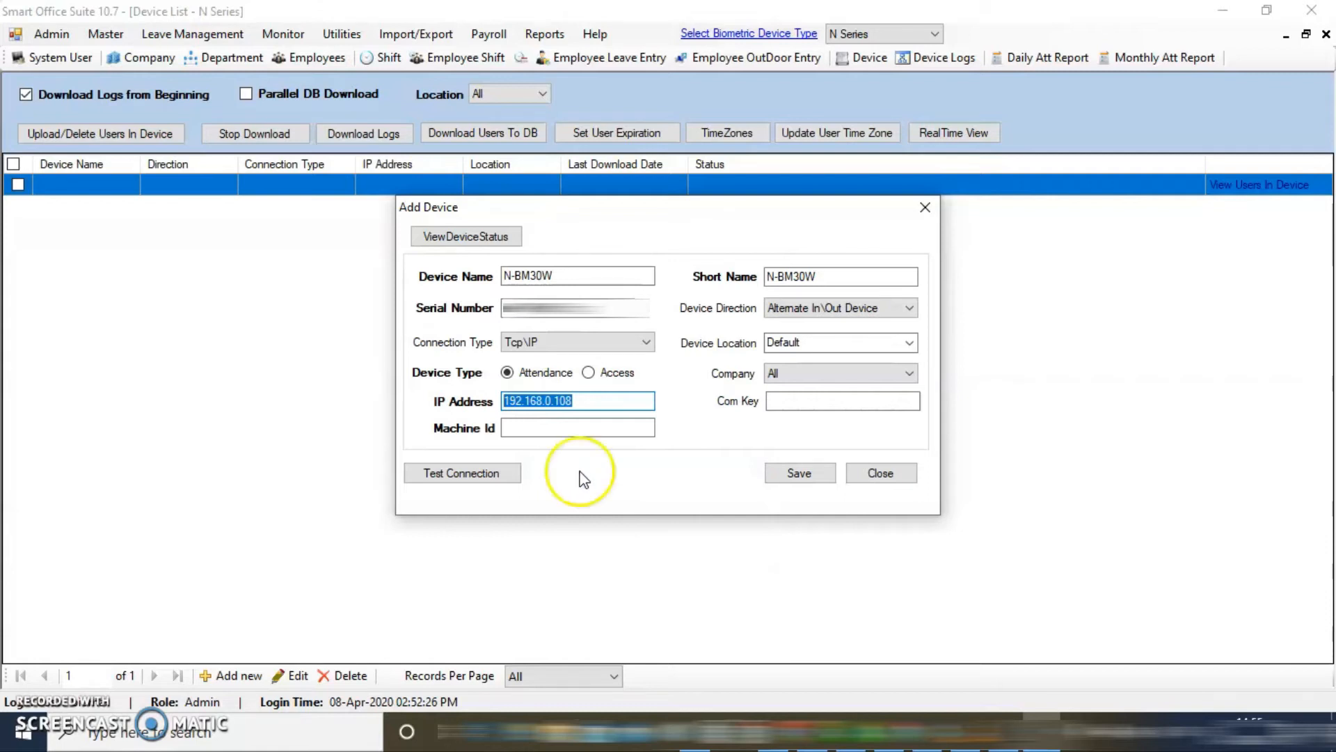
right_click(542, 402)
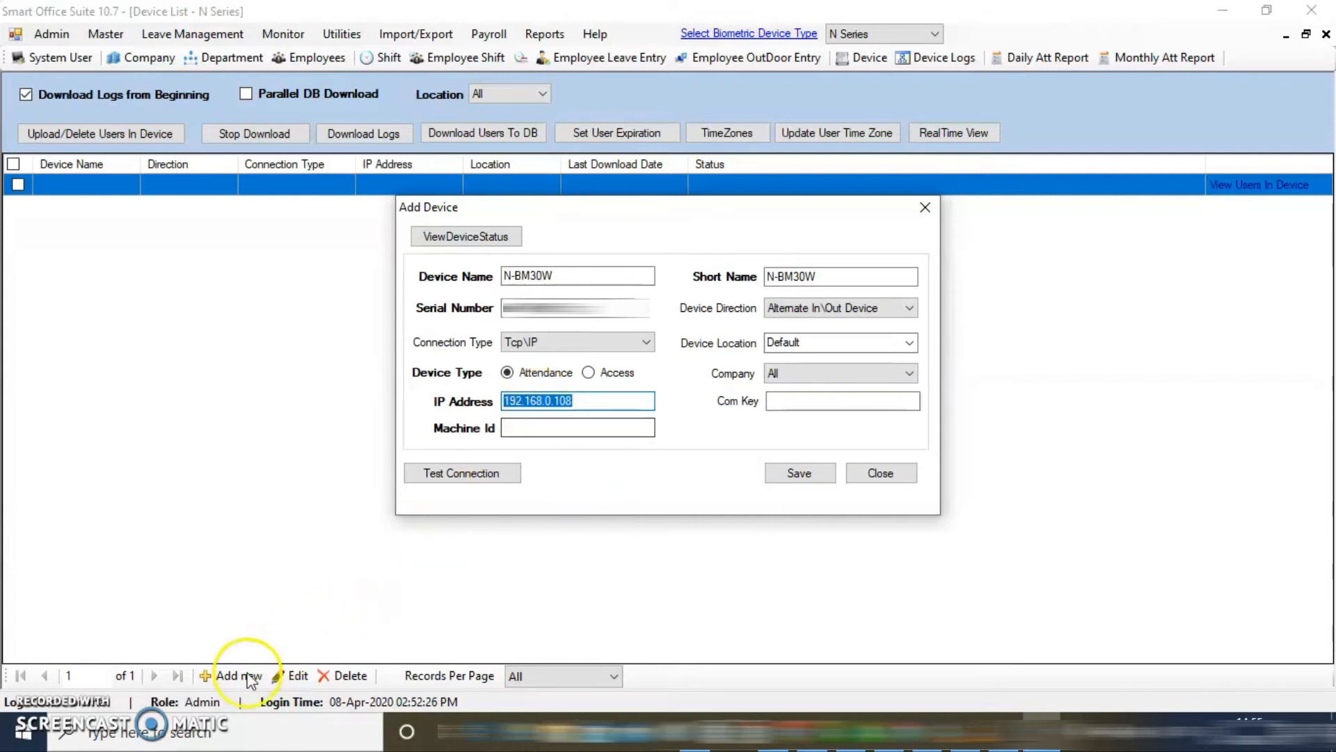
- Open the Windows Run dialog and execute ping 192.168.0.108 -t to check that the device answers on the network
click(180, 738)
text(run)
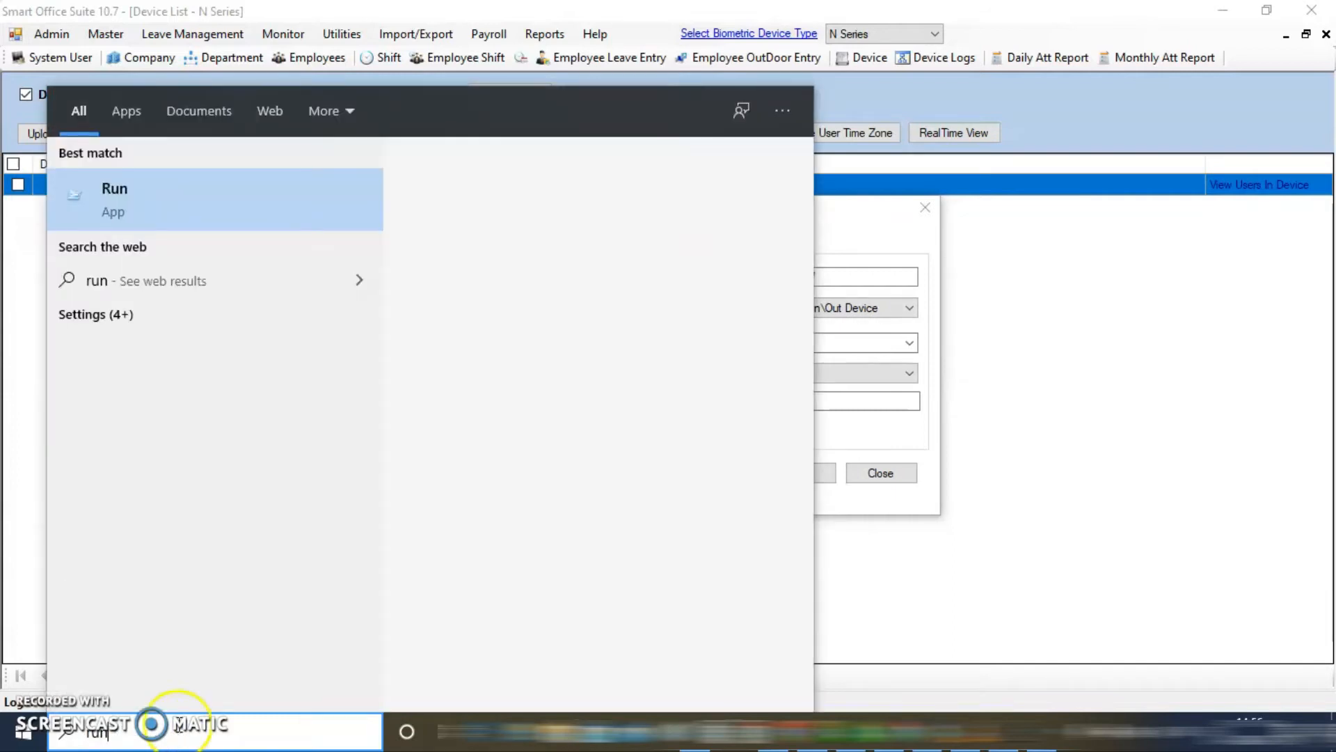
click(131, 206)
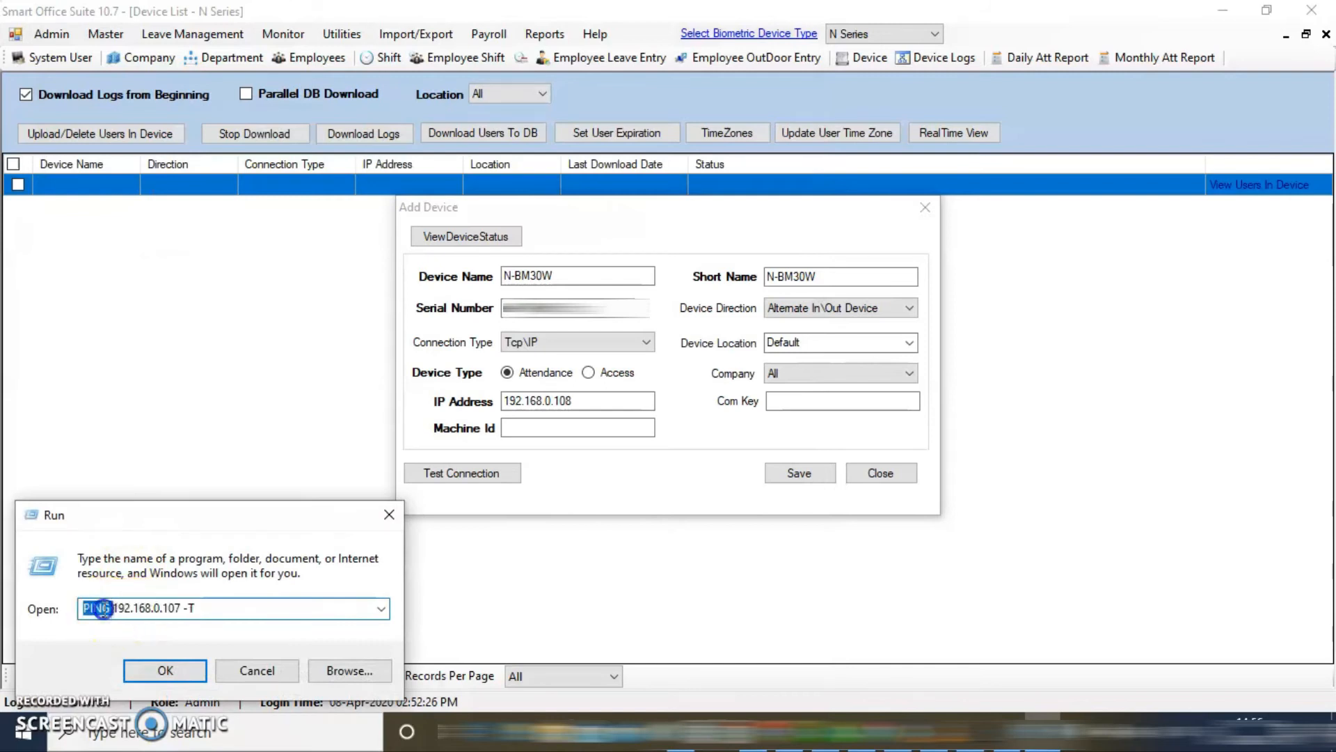
drag(193, 608, 68, 600)
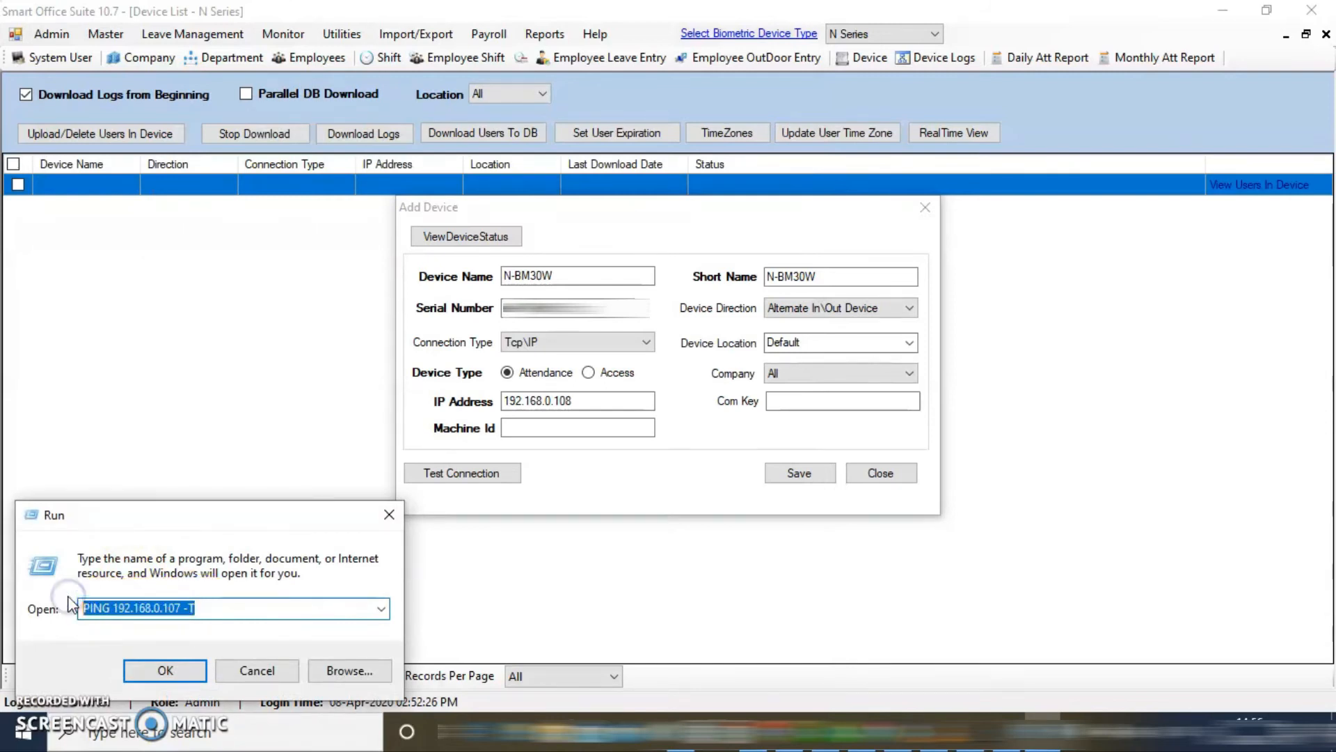
text(ping)
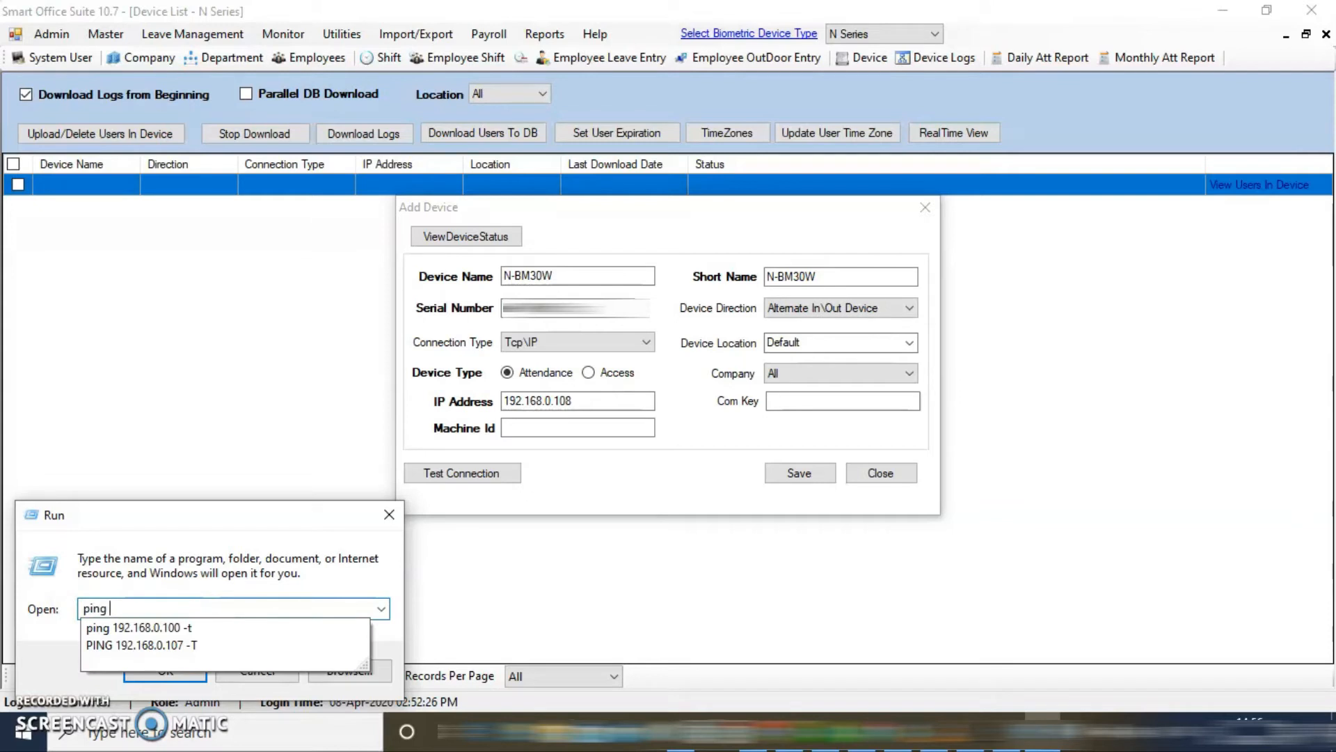
text( 192.168.0.108 )
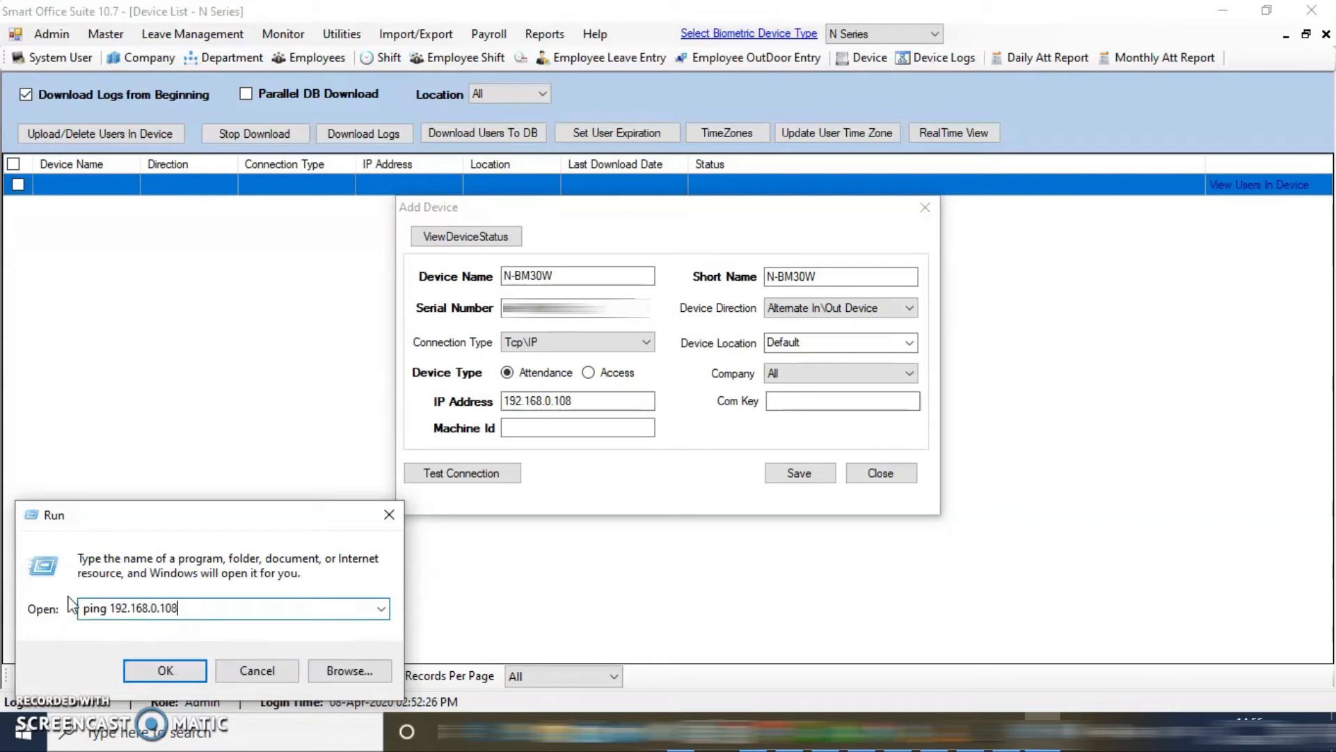
text(-t)
drag(116, 609, 167, 600)
click(90, 608)
click(179, 672)
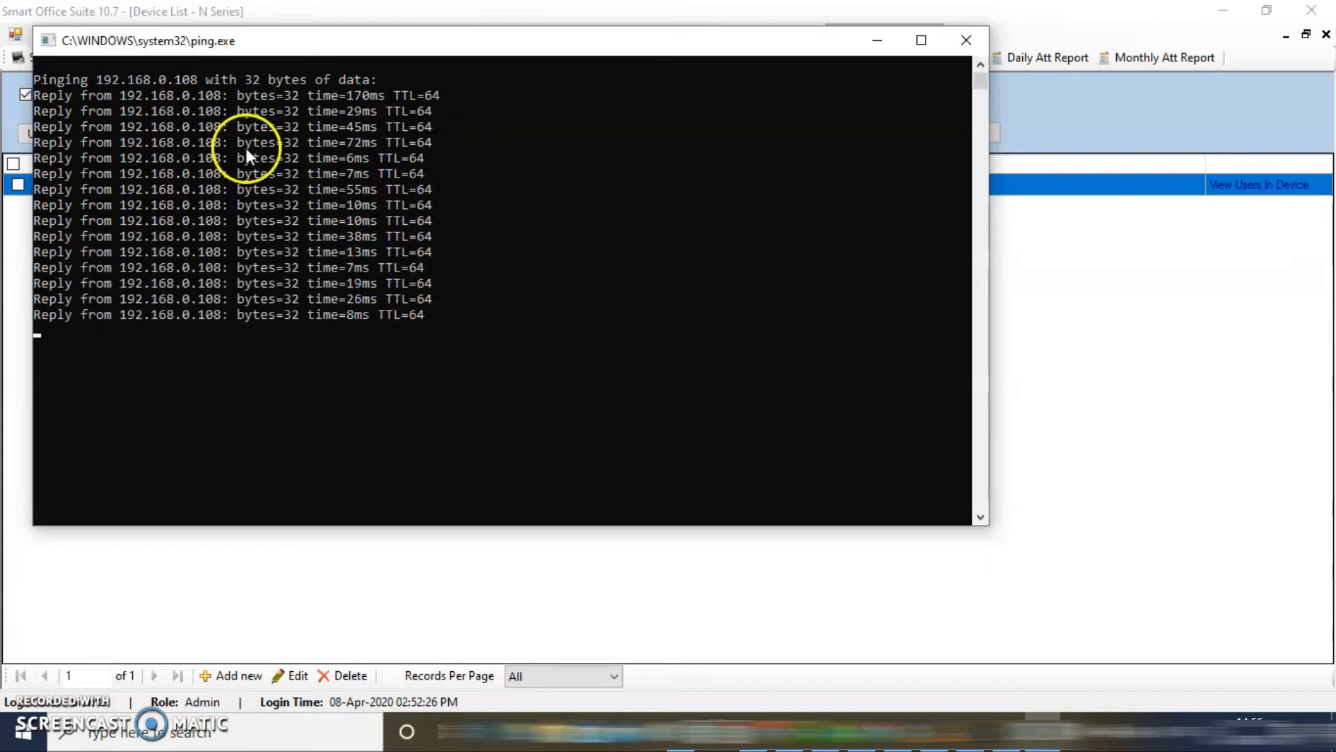
- Close the ping window, retest the device connection from the Add Device form and dismiss the message
click(968, 40)
click(456, 475)
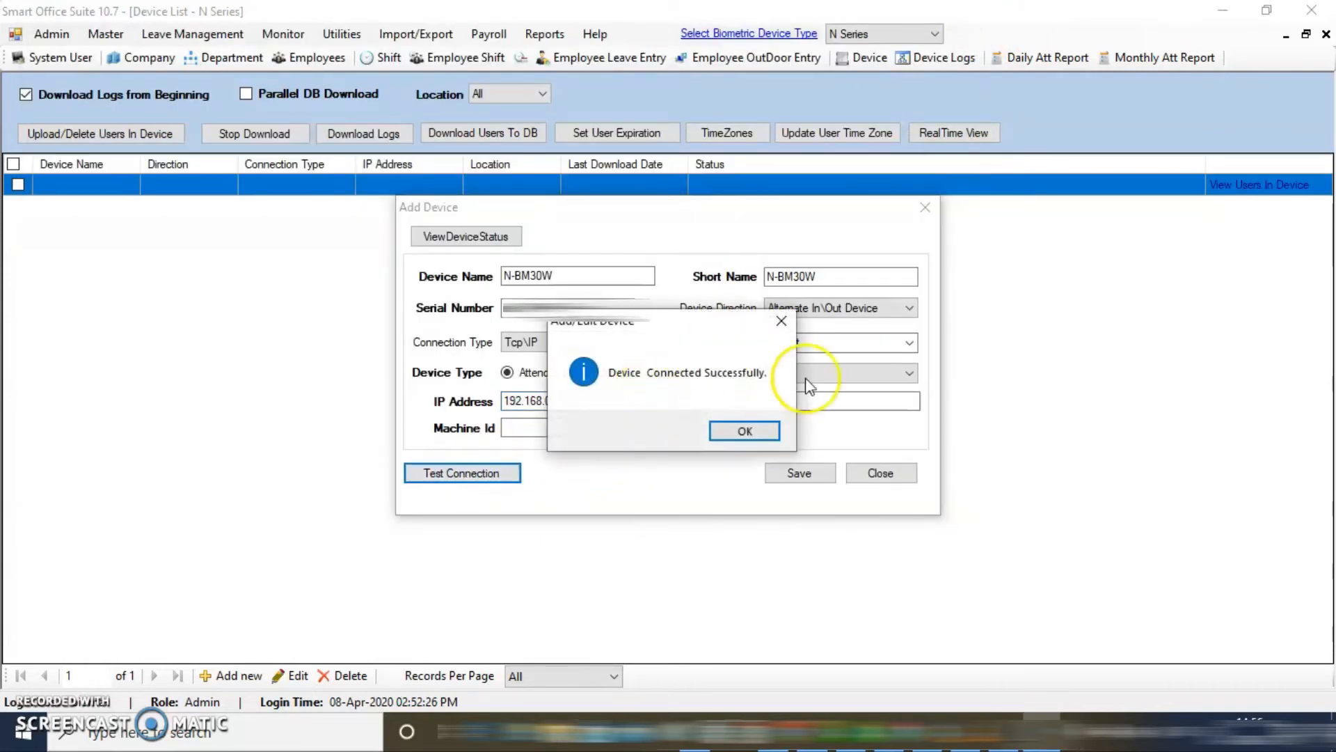
click(750, 433)
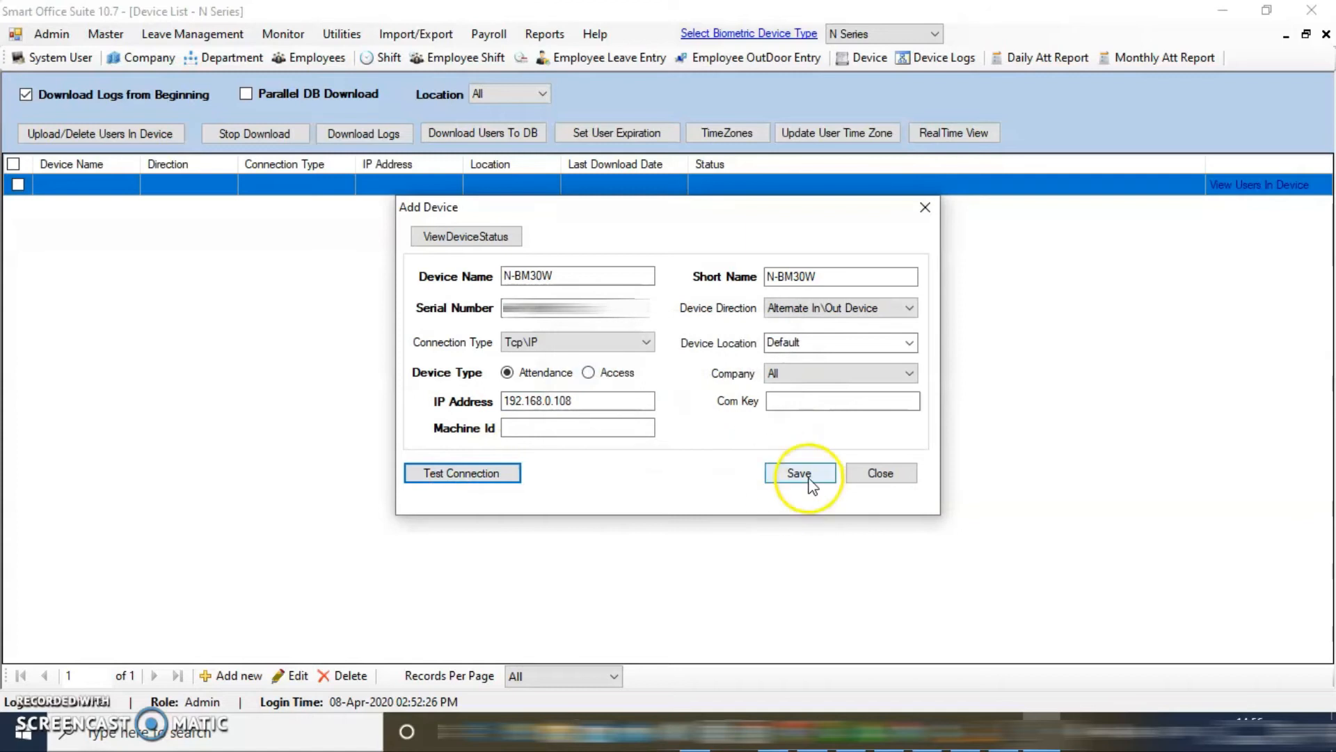
- Save the N-BM30W device, select it in the device list and download its logs from the beginning
click(804, 476)
click(741, 434)
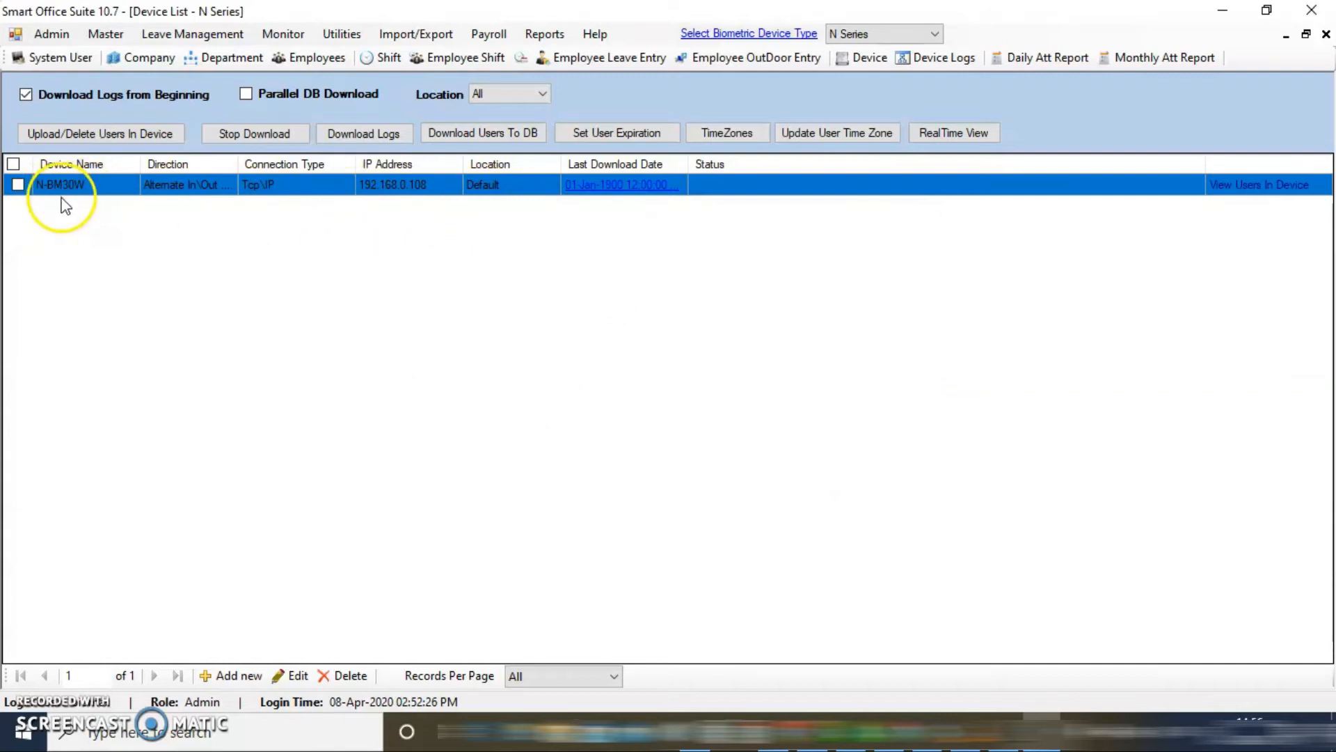
click(16, 185)
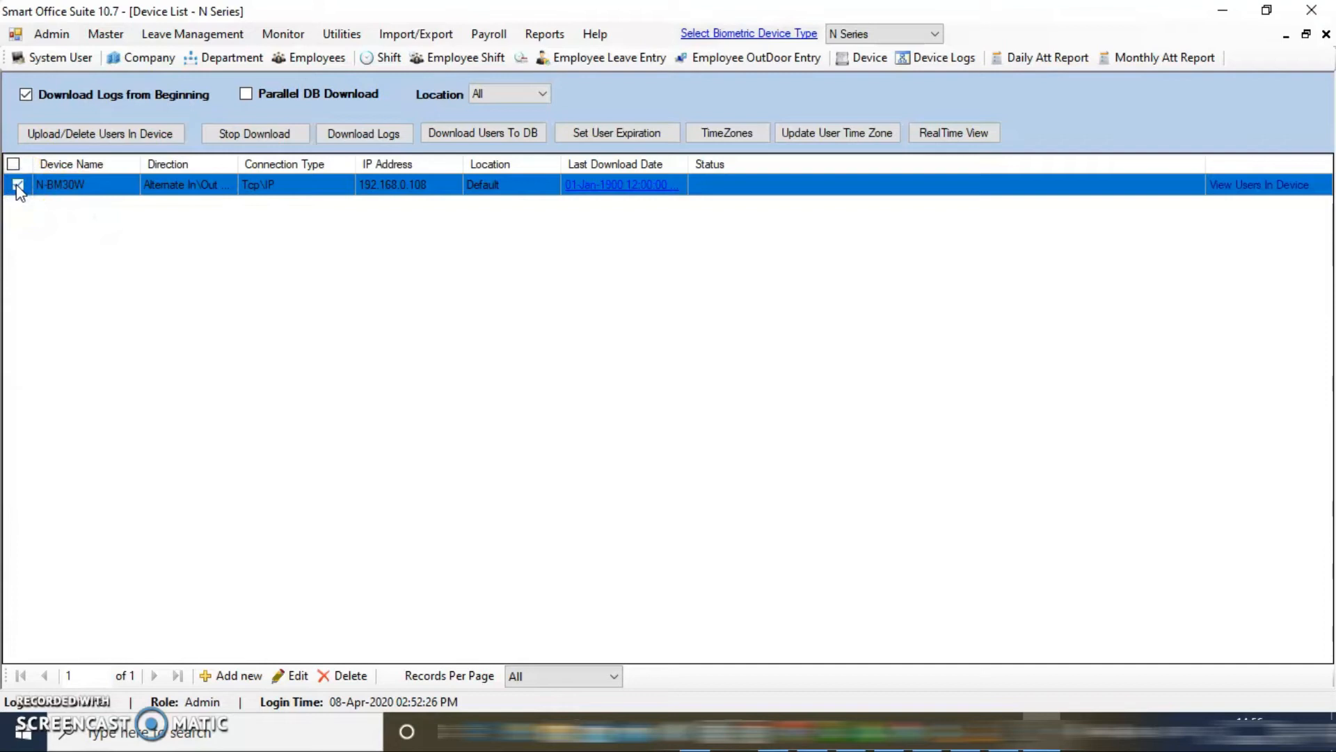
click(354, 140)
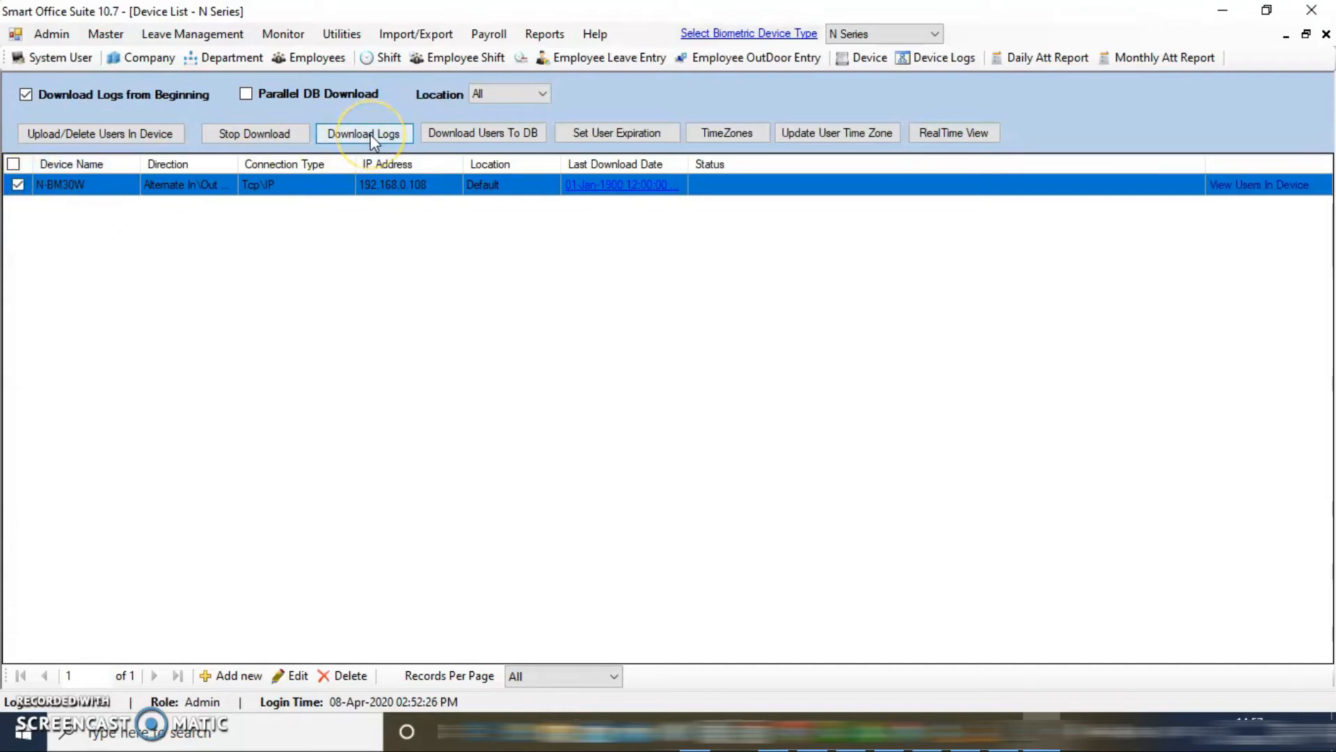
click(374, 142)
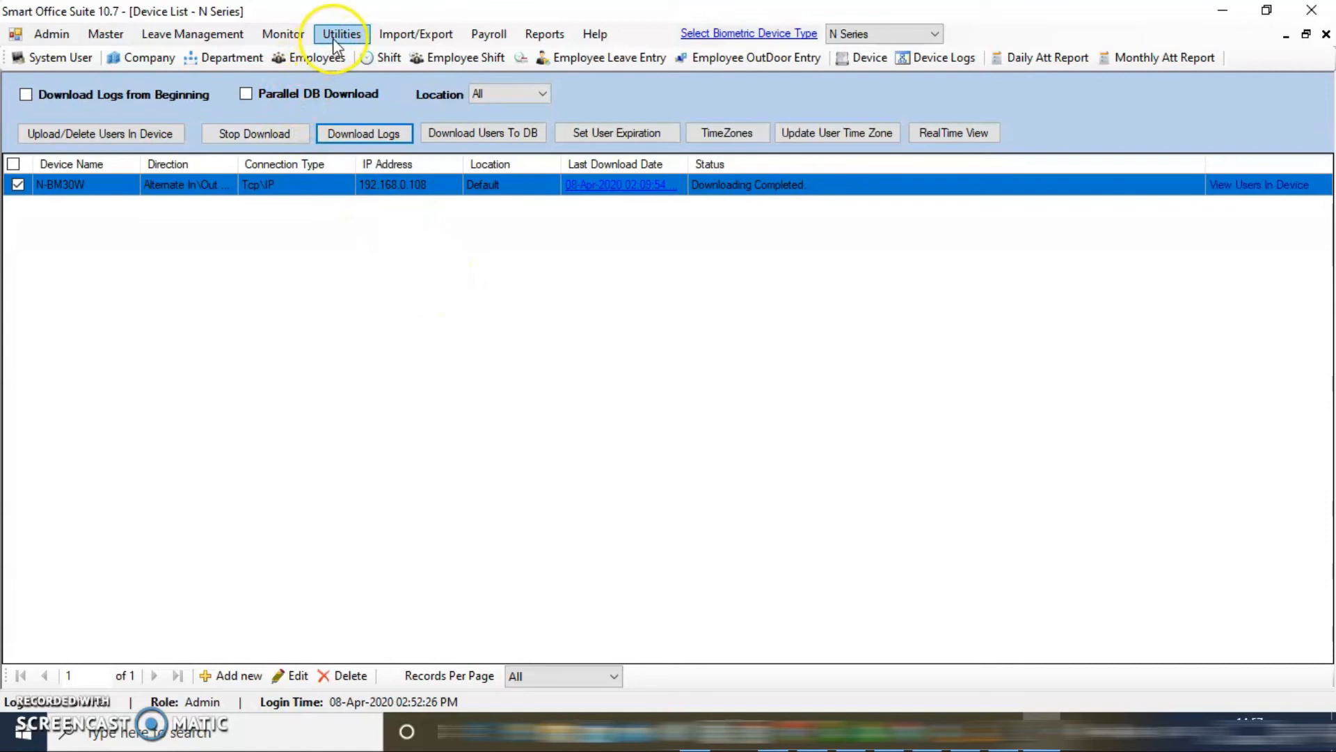
- Start a new device entry with USB as both device name and short name, and GHJGHGHGHG as serial number
click(235, 678)
click(521, 274)
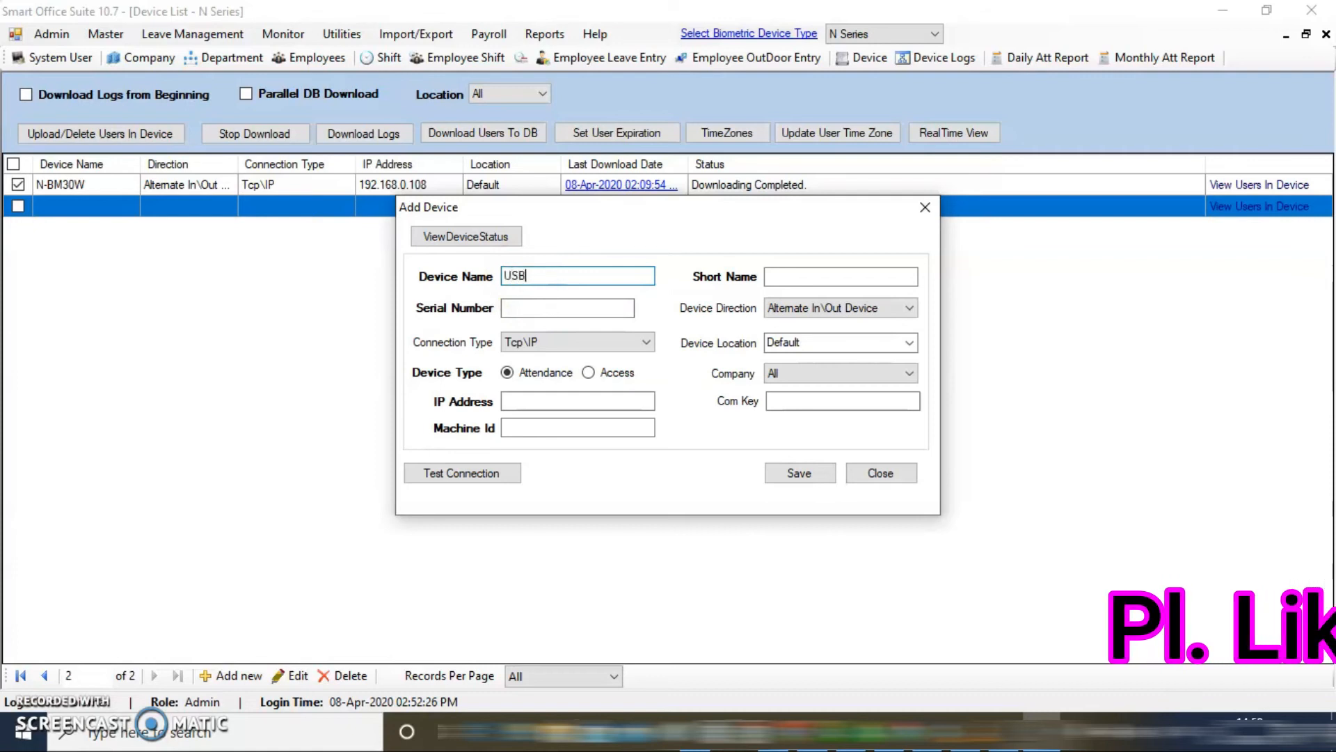
click(783, 276)
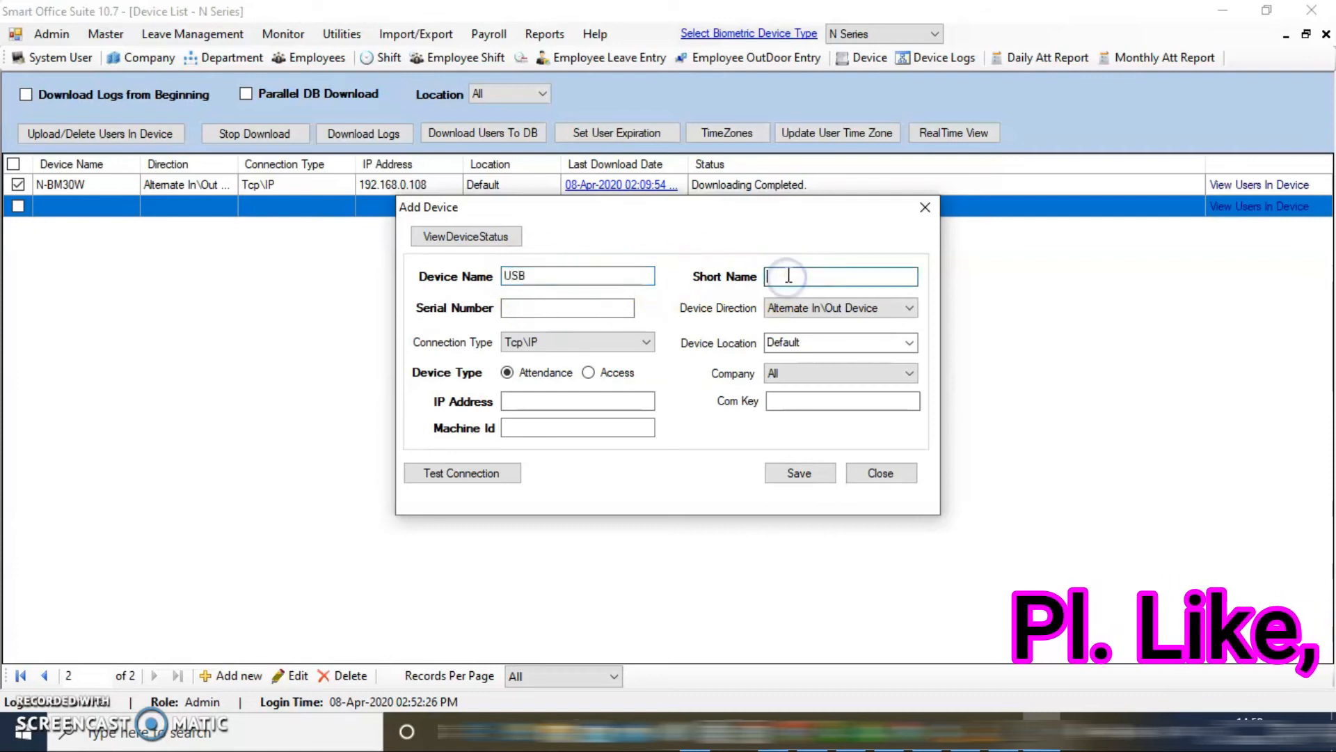
click(583, 308)
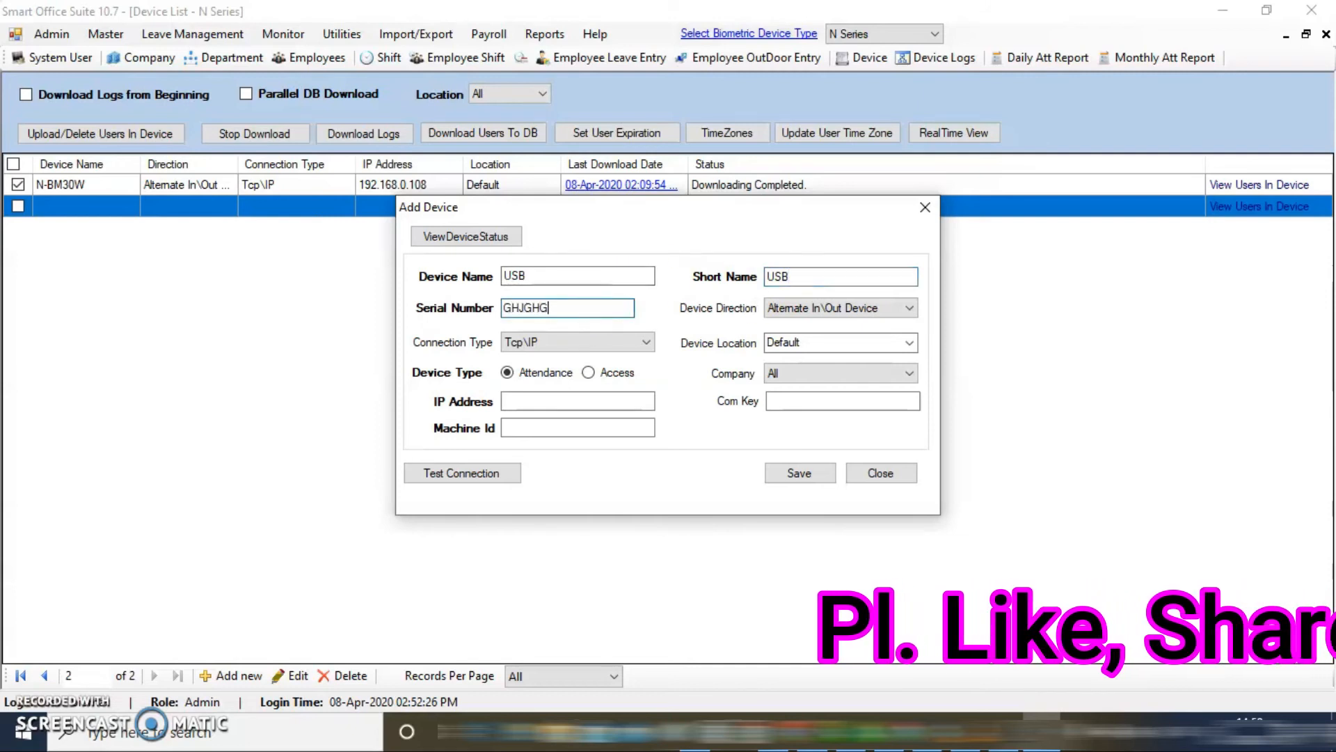
text(GHJGHGHGHG)
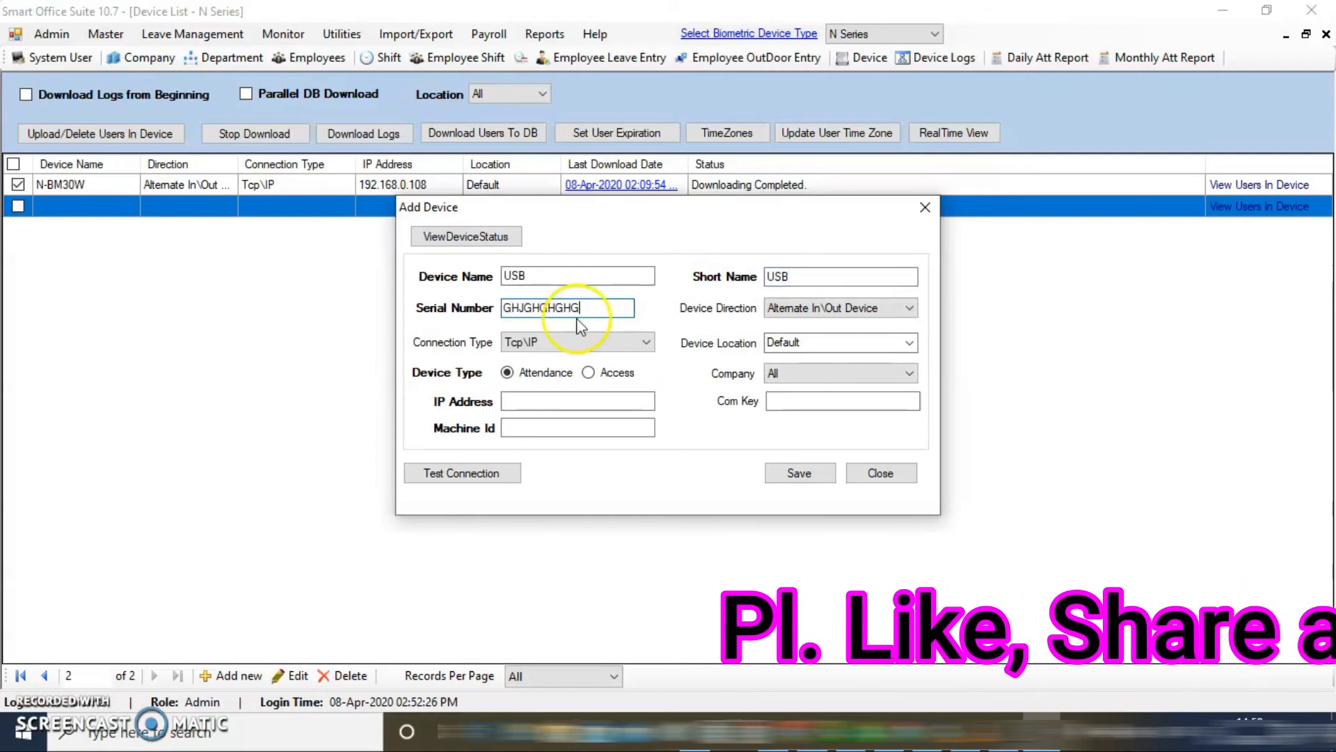
- Set the new device's connection type to USB and save the device to the list
click(578, 341)
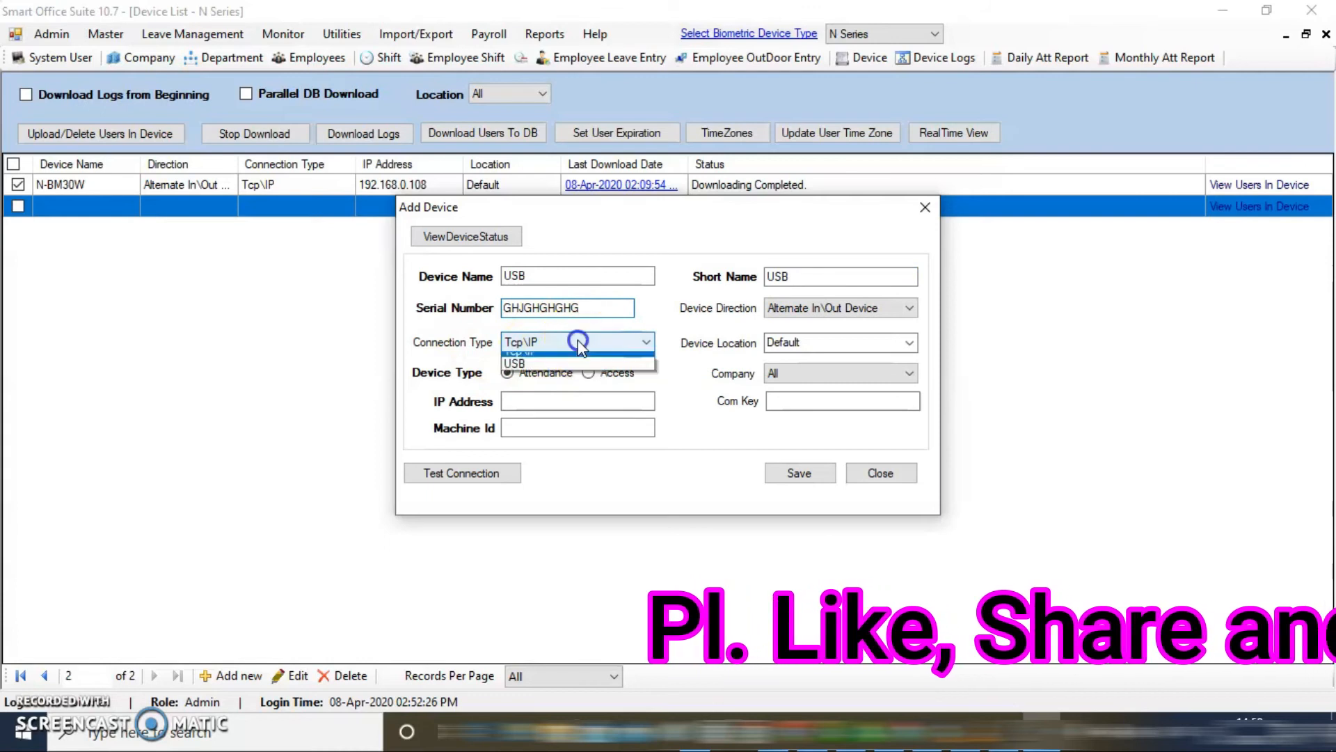
click(536, 362)
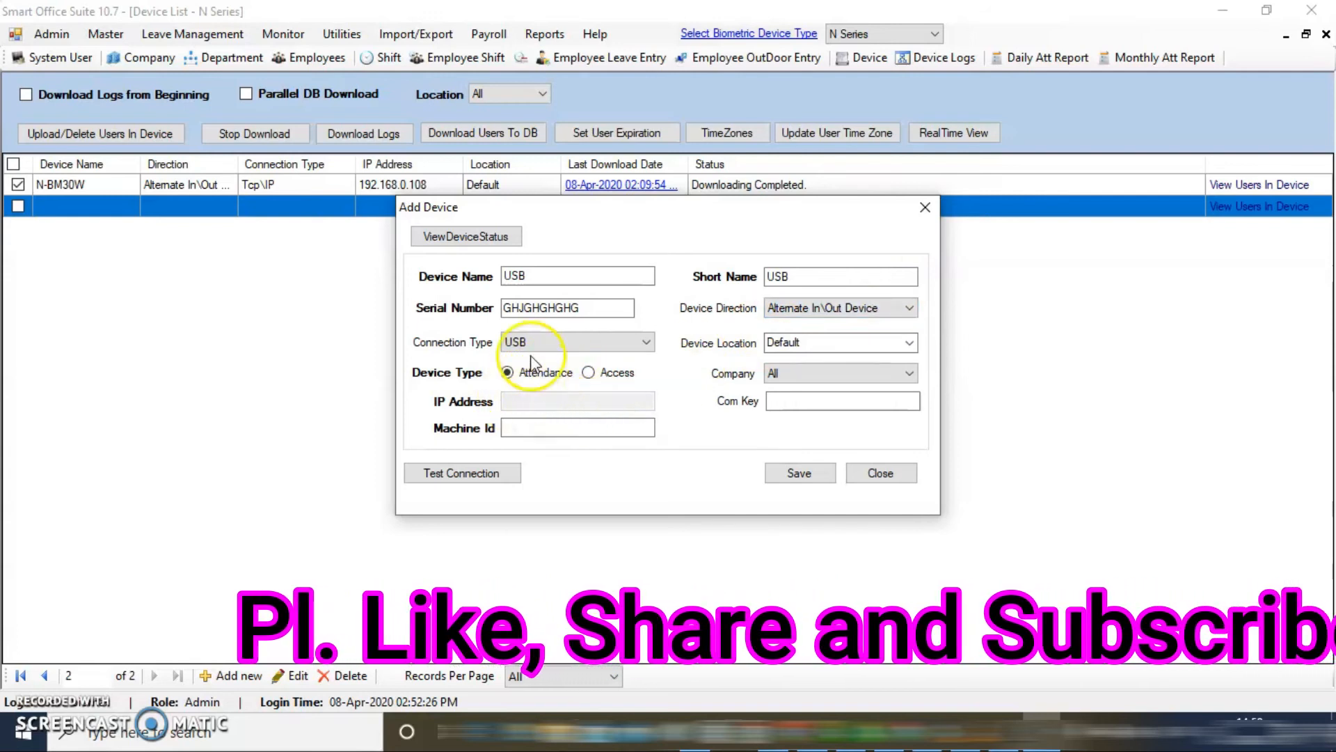
click(799, 473)
click(707, 430)
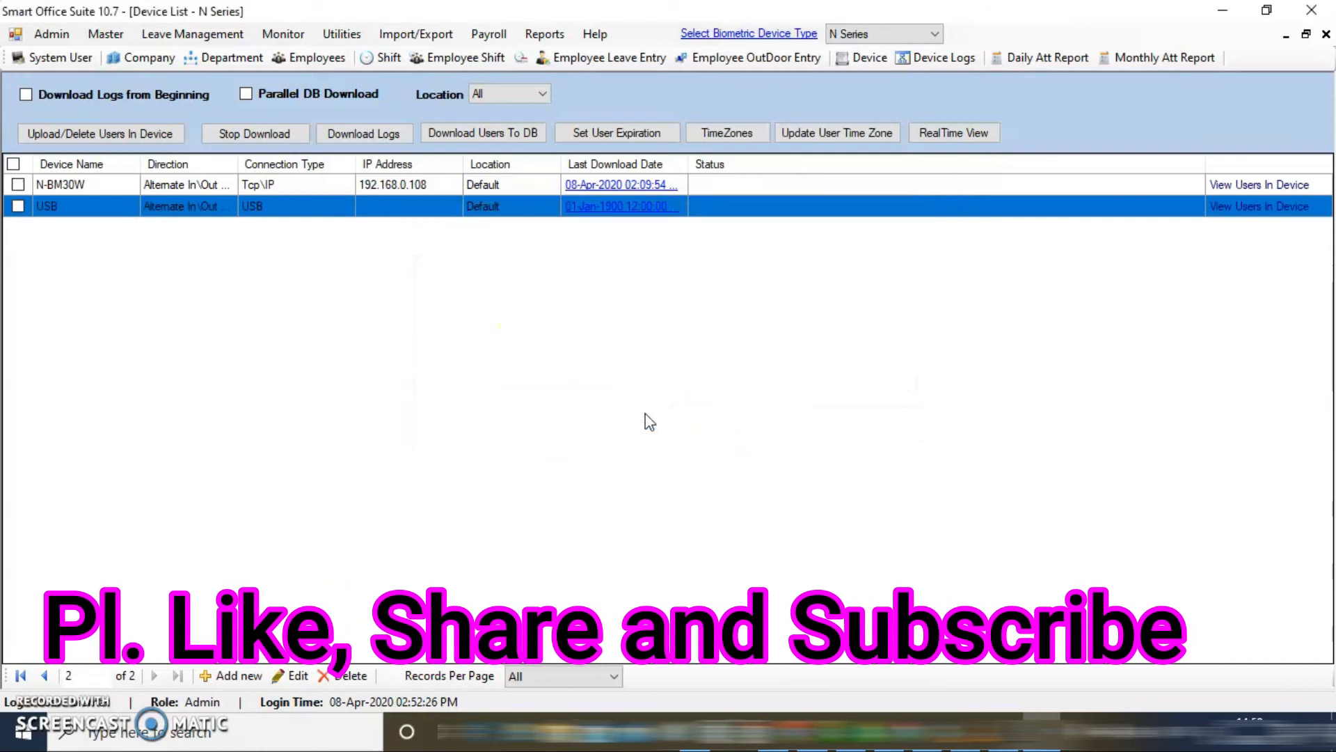
click(224, 187)
click(245, 202)
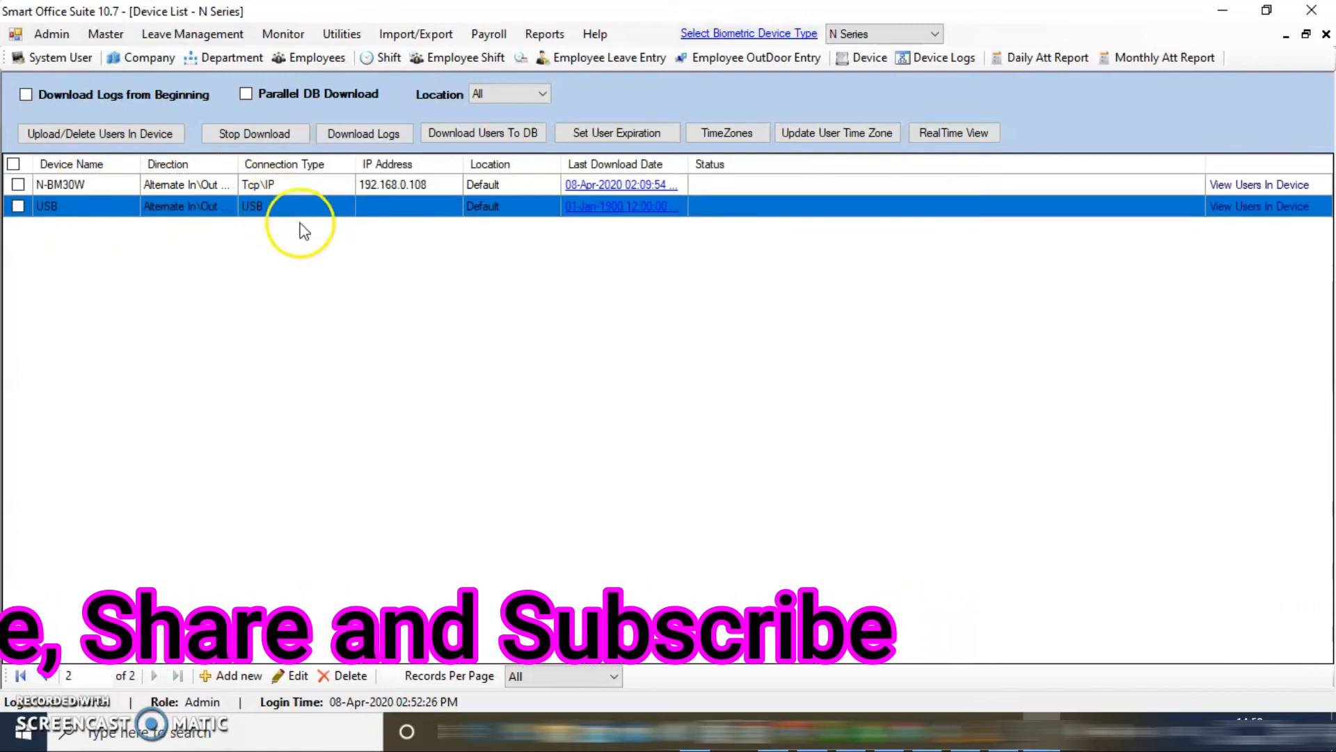
- Open the Import Device Logs utility and choose USB as the device
click(348, 38)
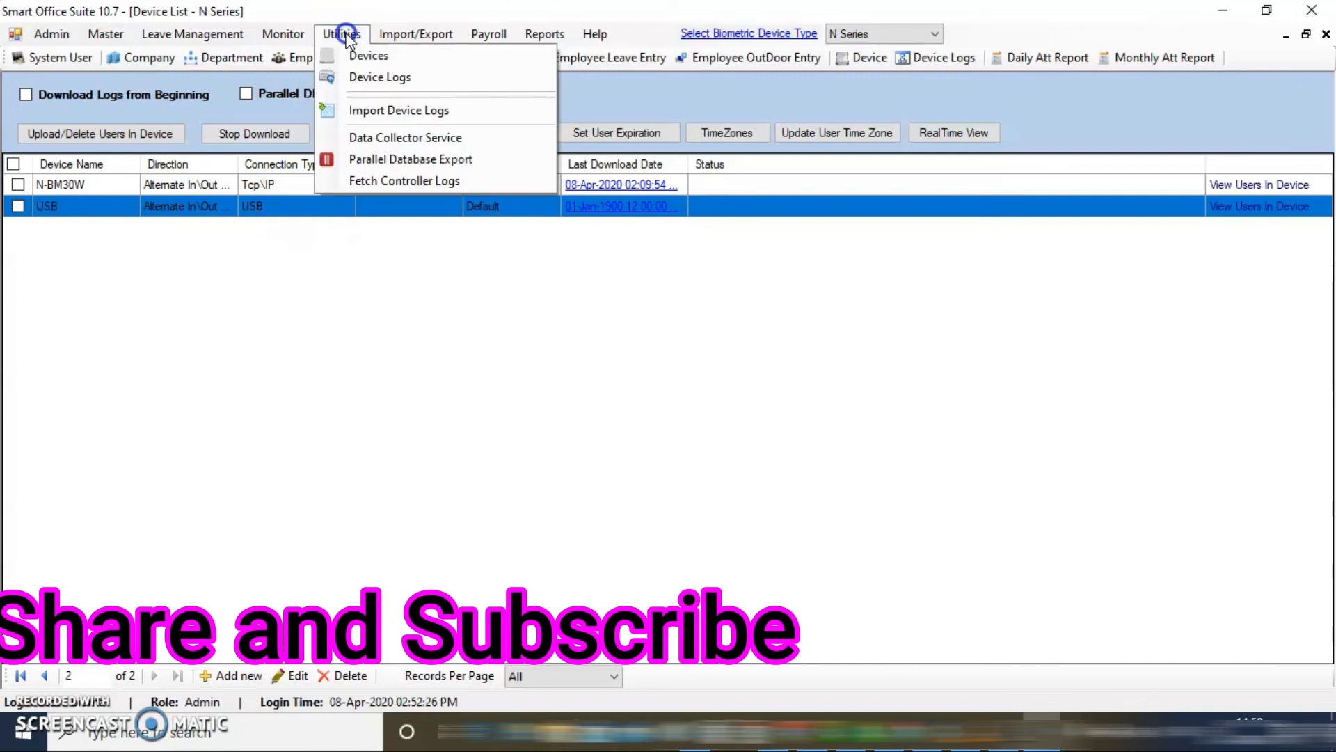
click(439, 110)
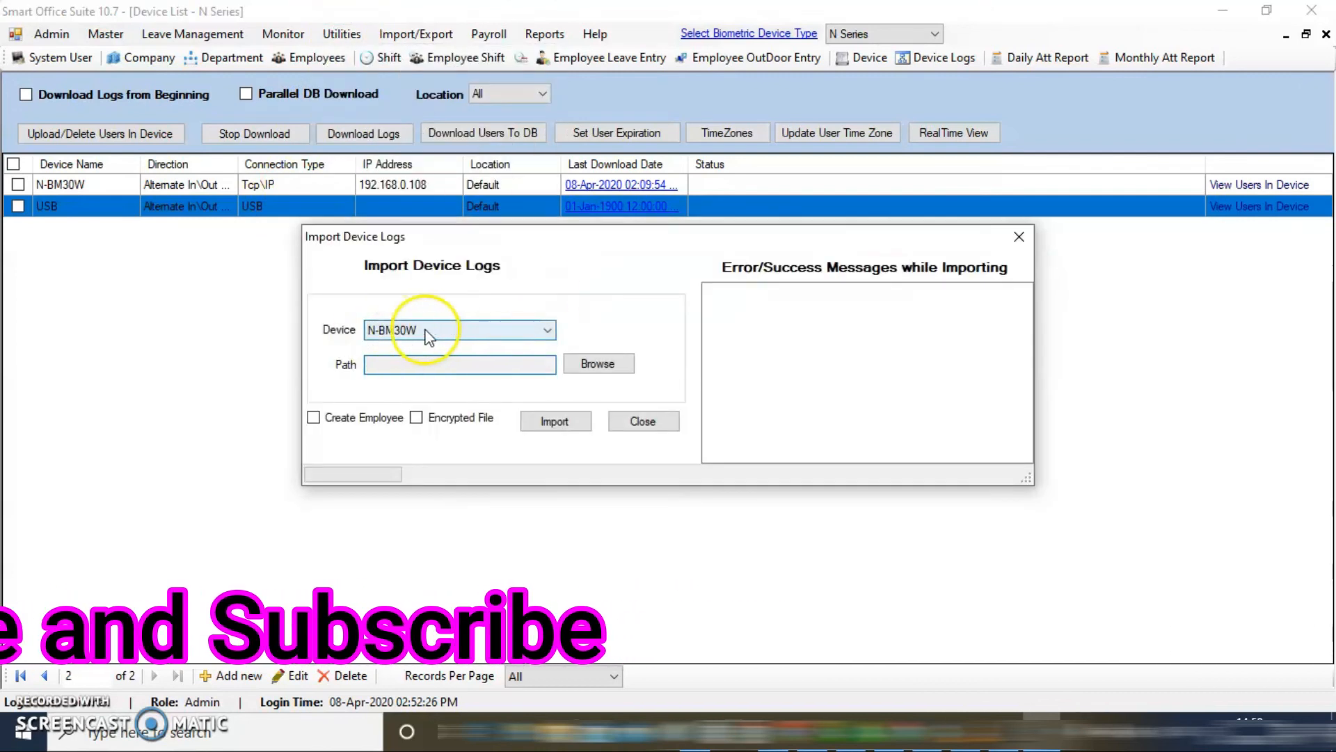
click(545, 330)
click(396, 355)
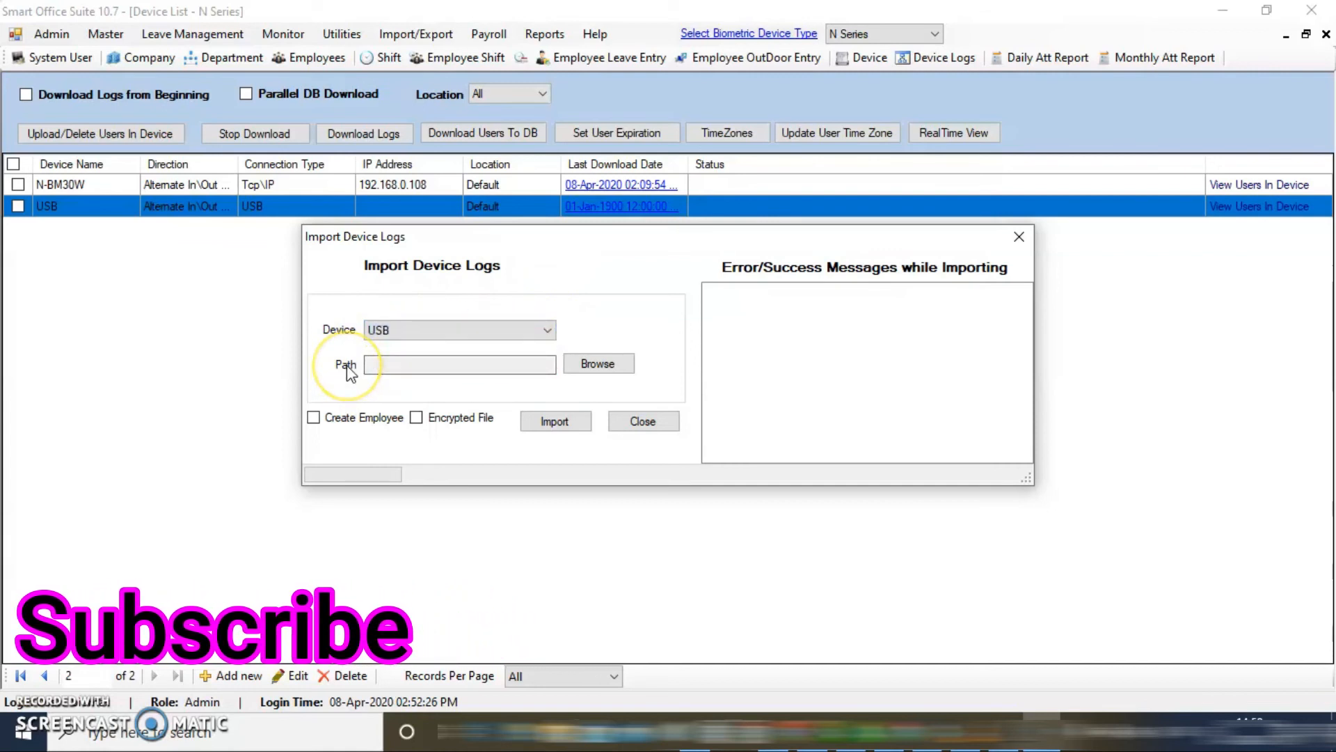
- Choose agIC26740C20B123134.txt from PEN DRIVE (F:) as the log file, showing txt files in the file dialog
click(604, 363)
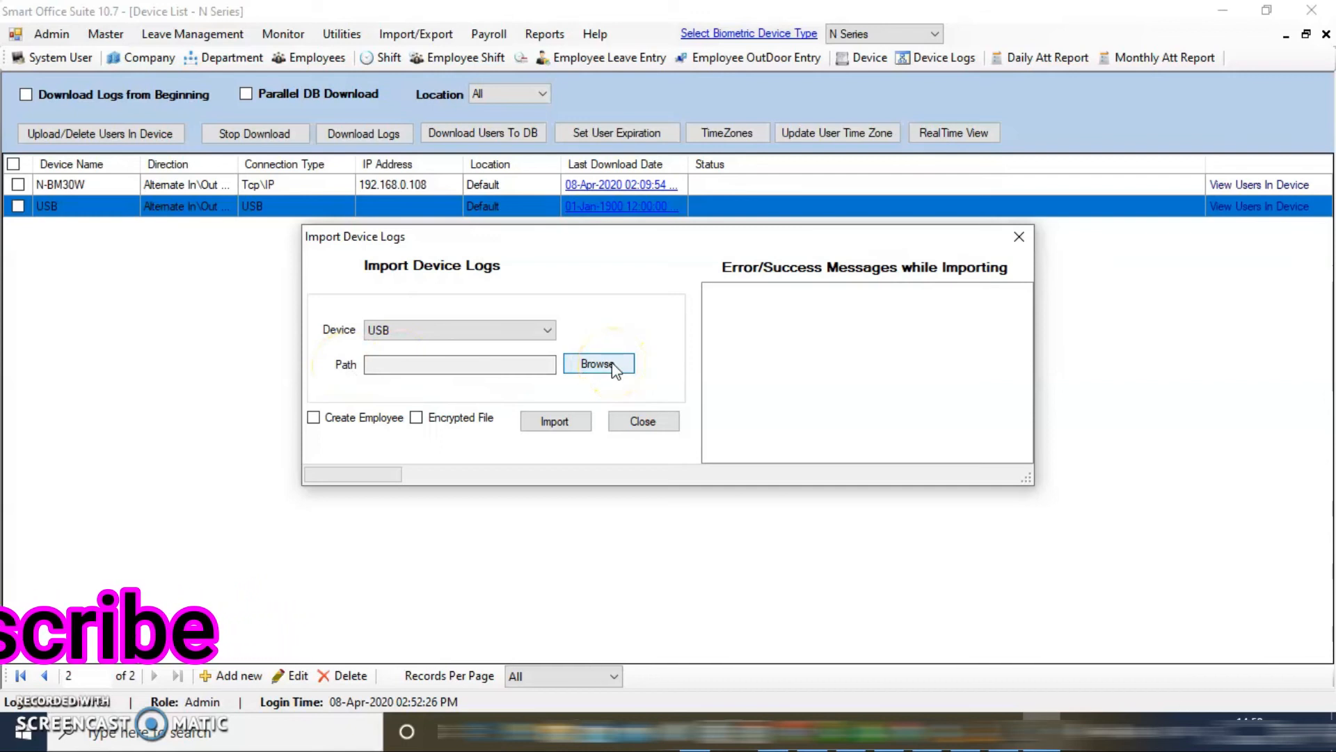
click(607, 369)
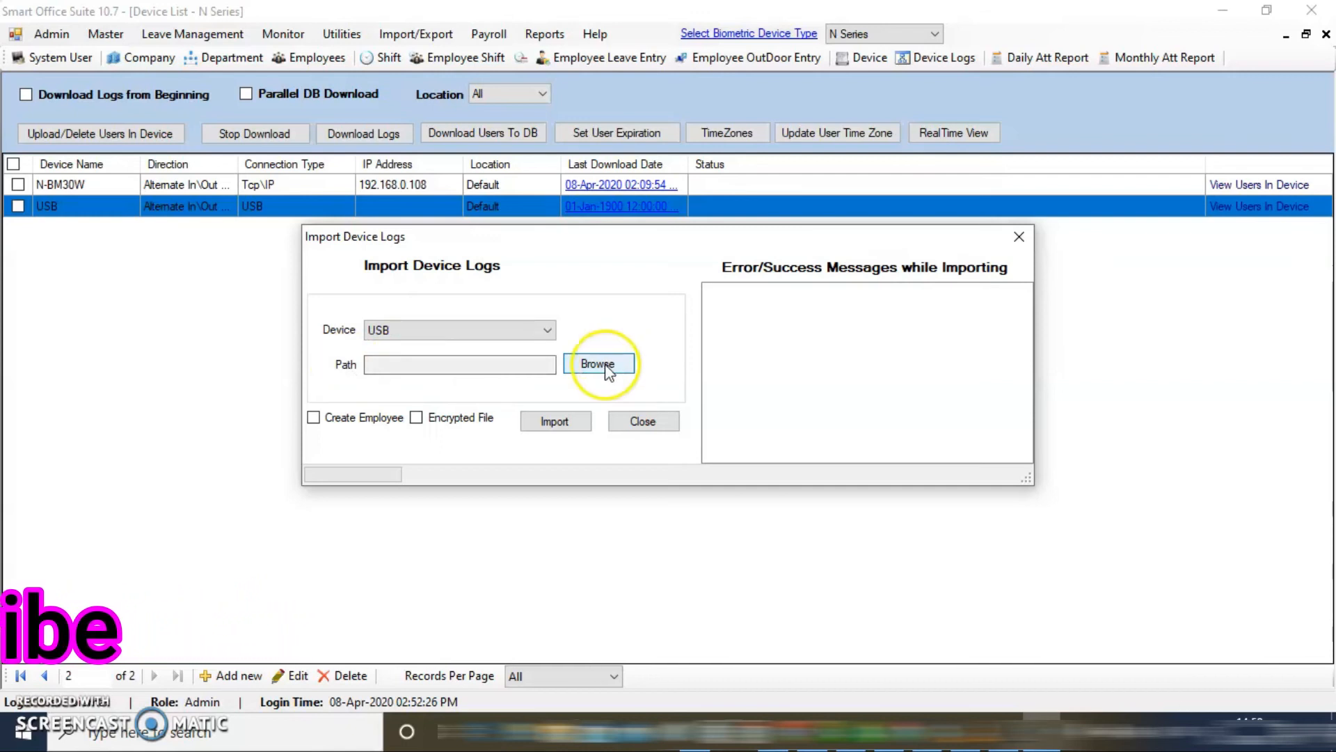
click(606, 367)
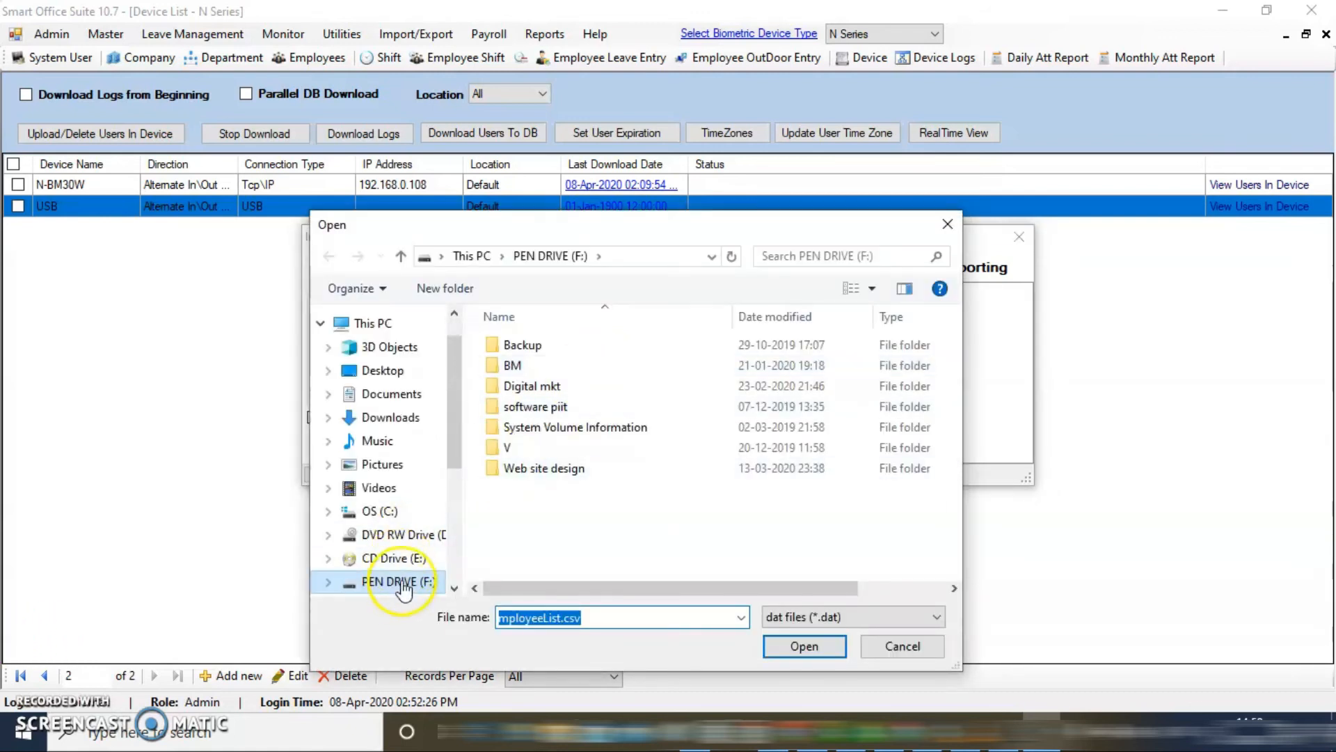
click(408, 582)
click(586, 508)
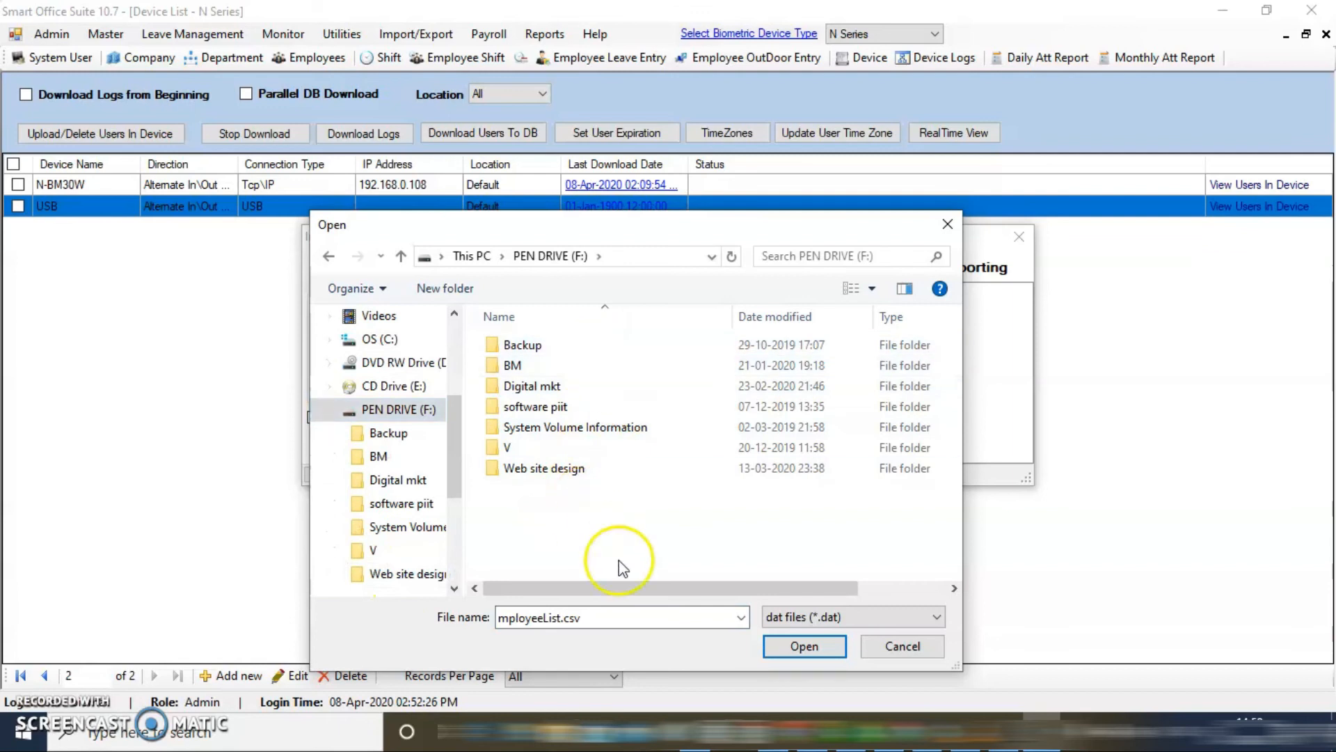
click(938, 618)
click(860, 647)
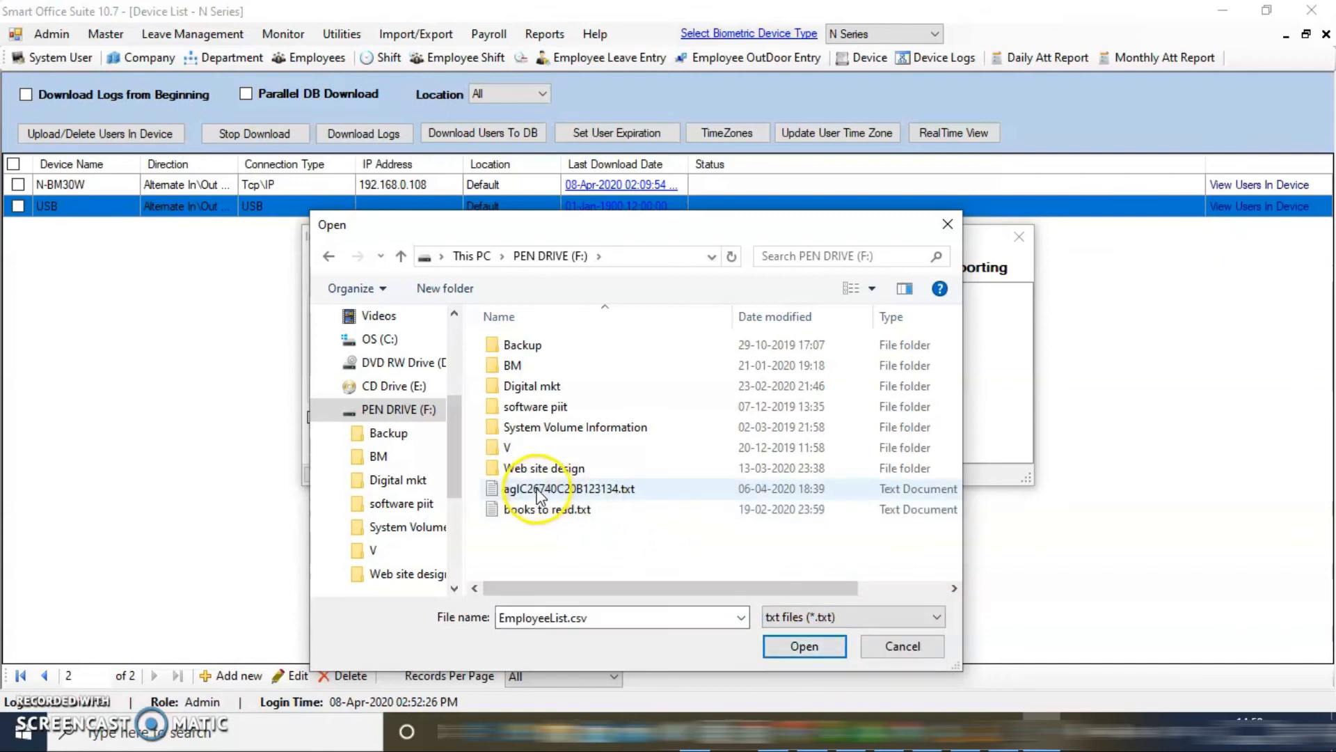
click(637, 496)
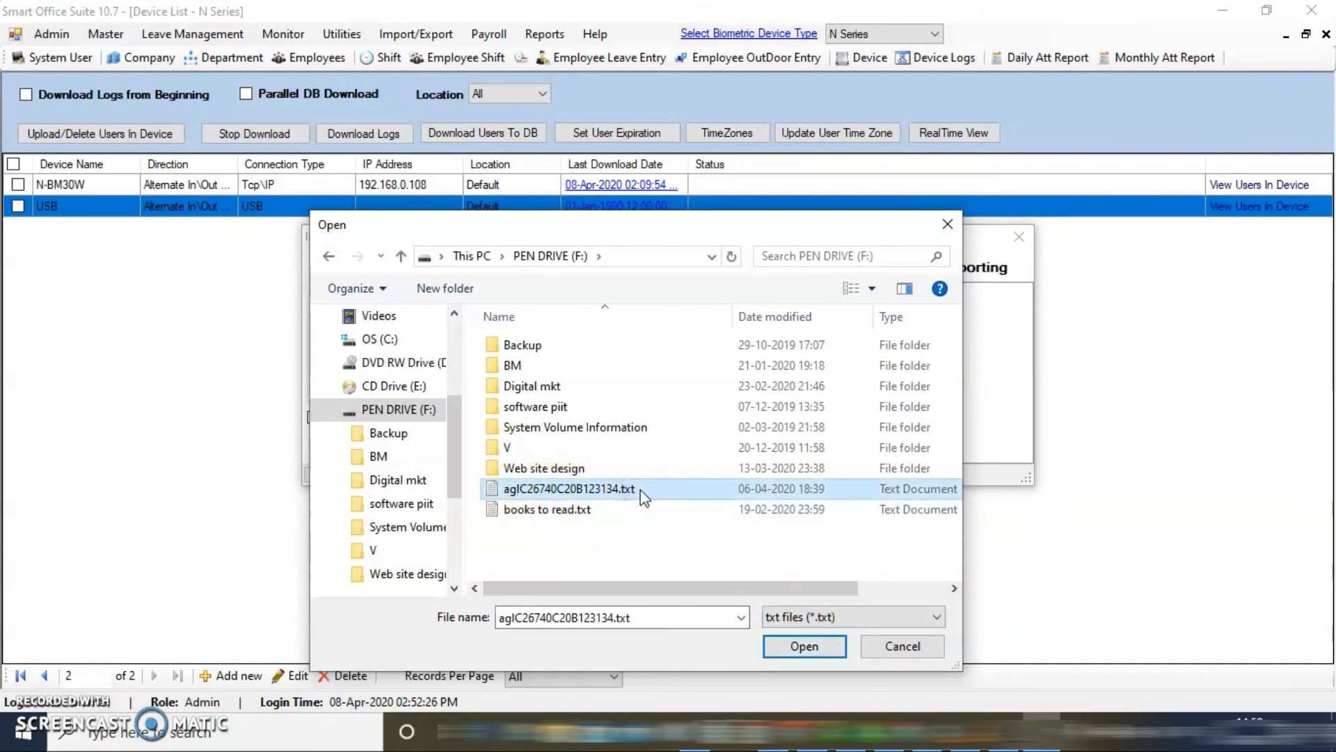
click(589, 495)
click(800, 647)
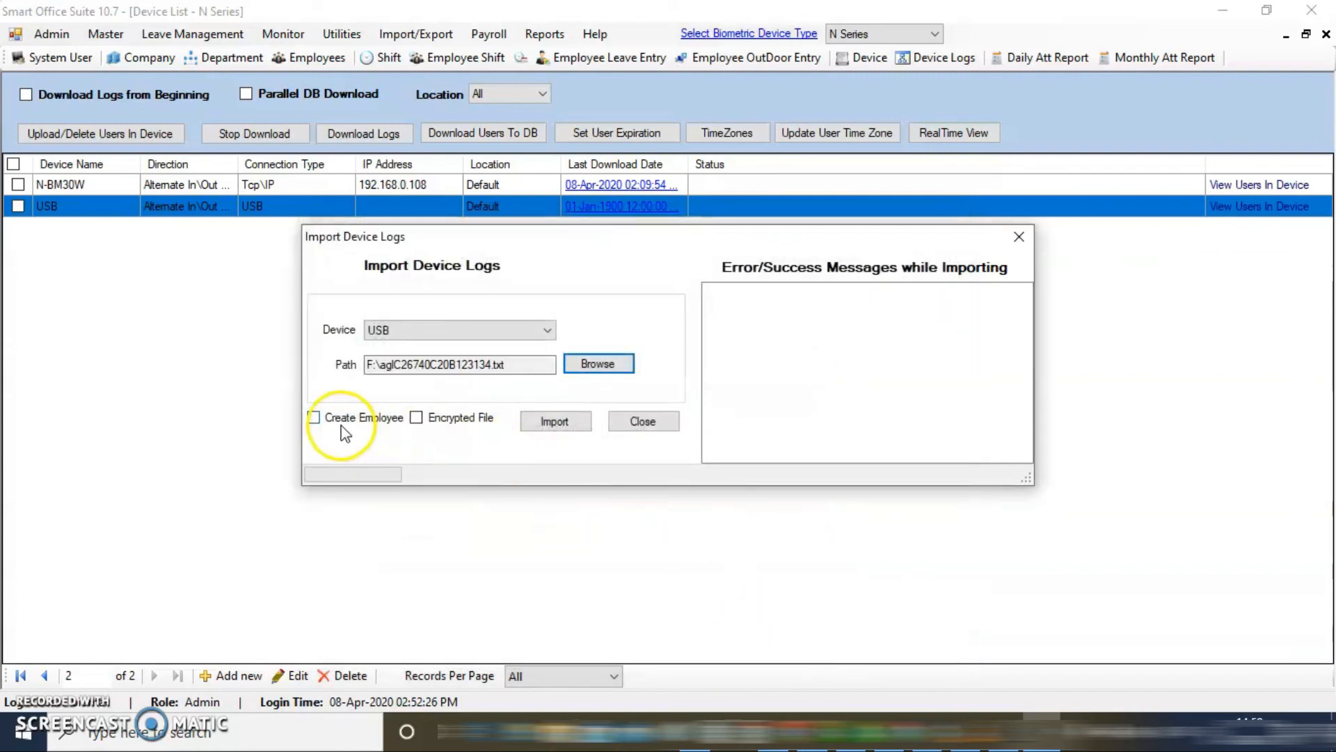
- Enable Create Employee, import the logs for the USB device and dismiss the result message
click(317, 419)
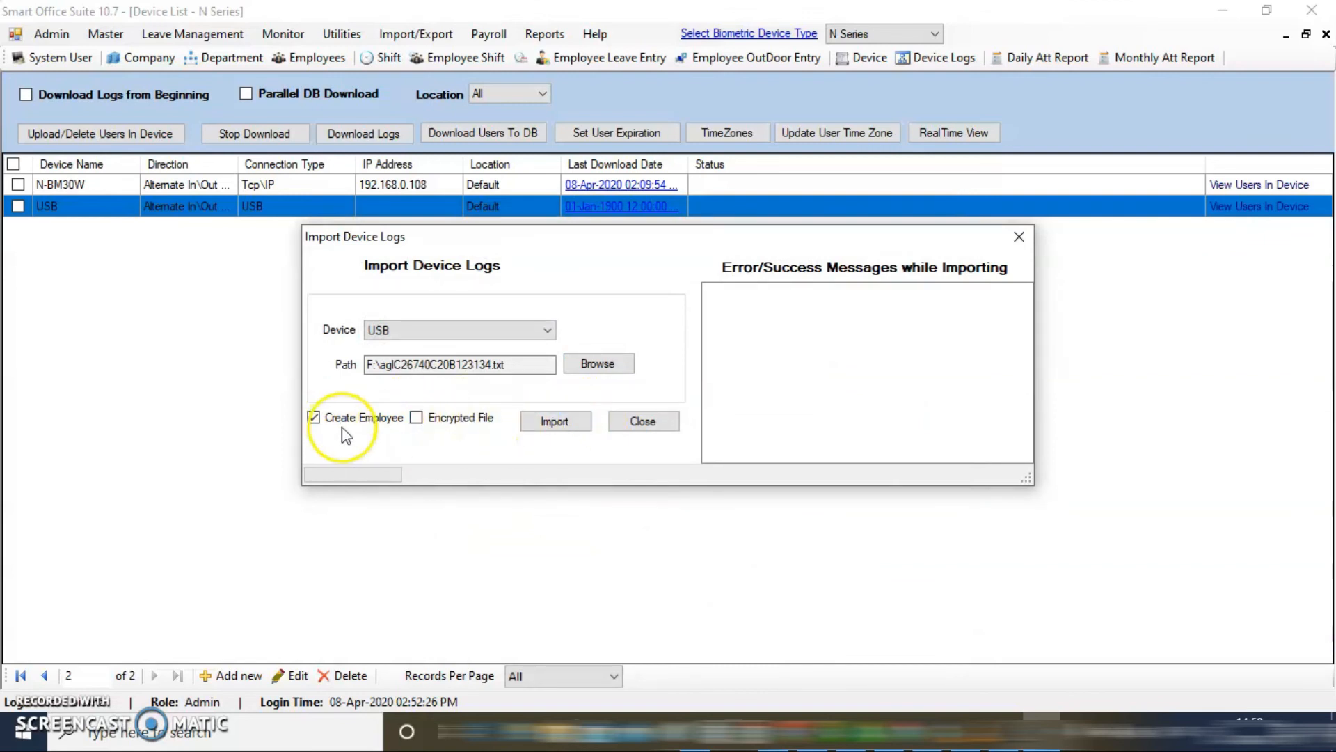
click(568, 426)
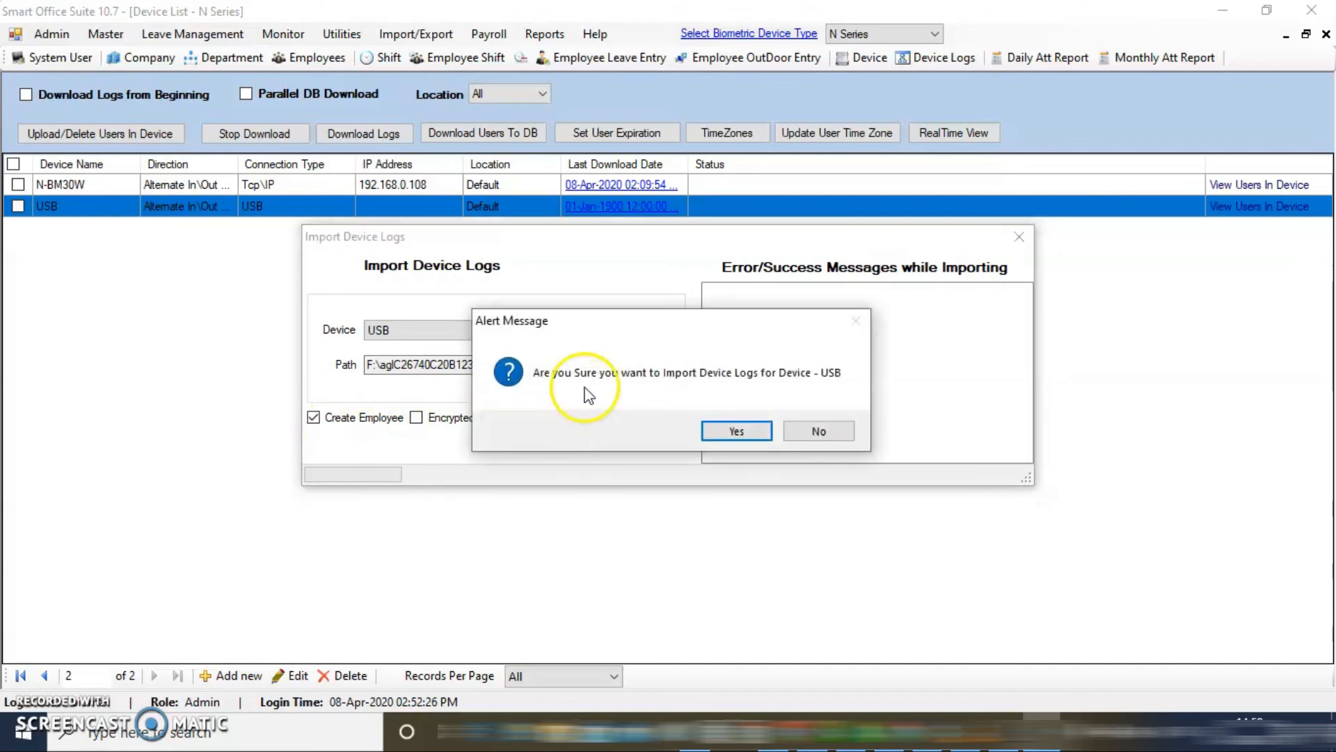
click(735, 430)
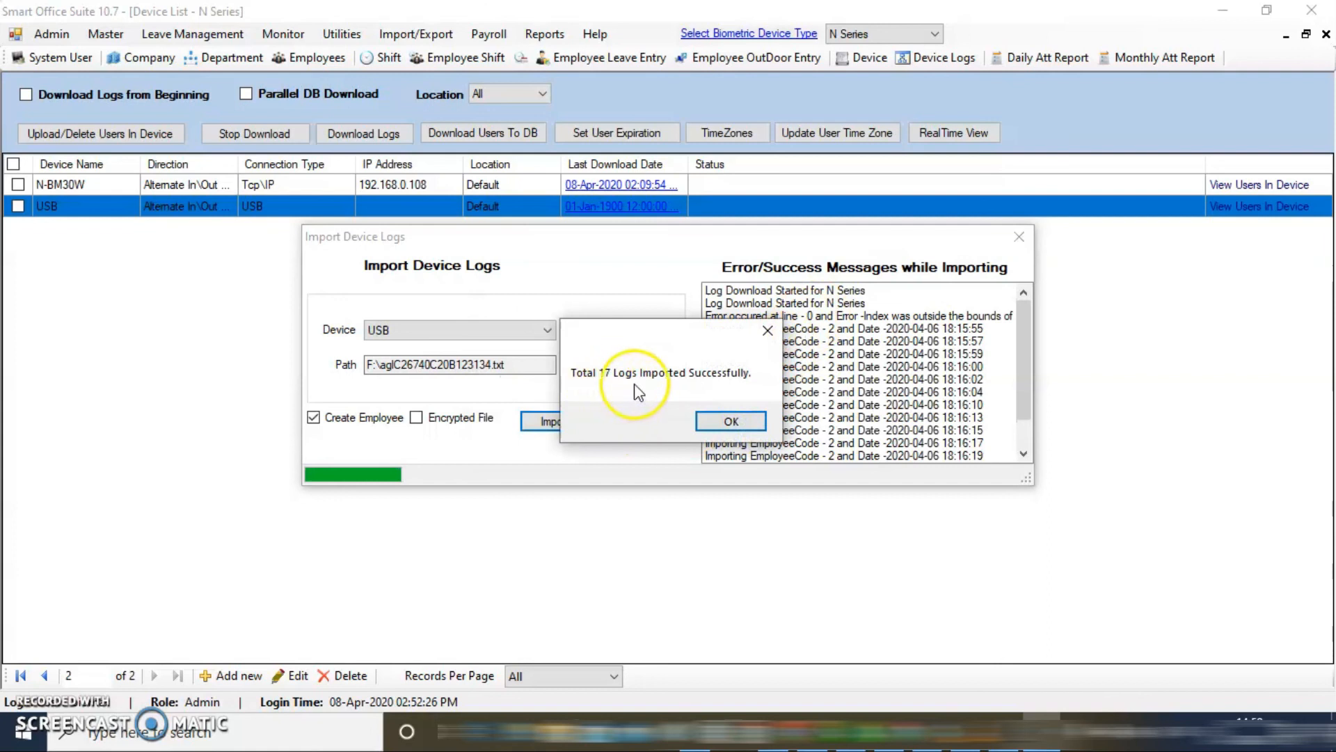
click(751, 421)
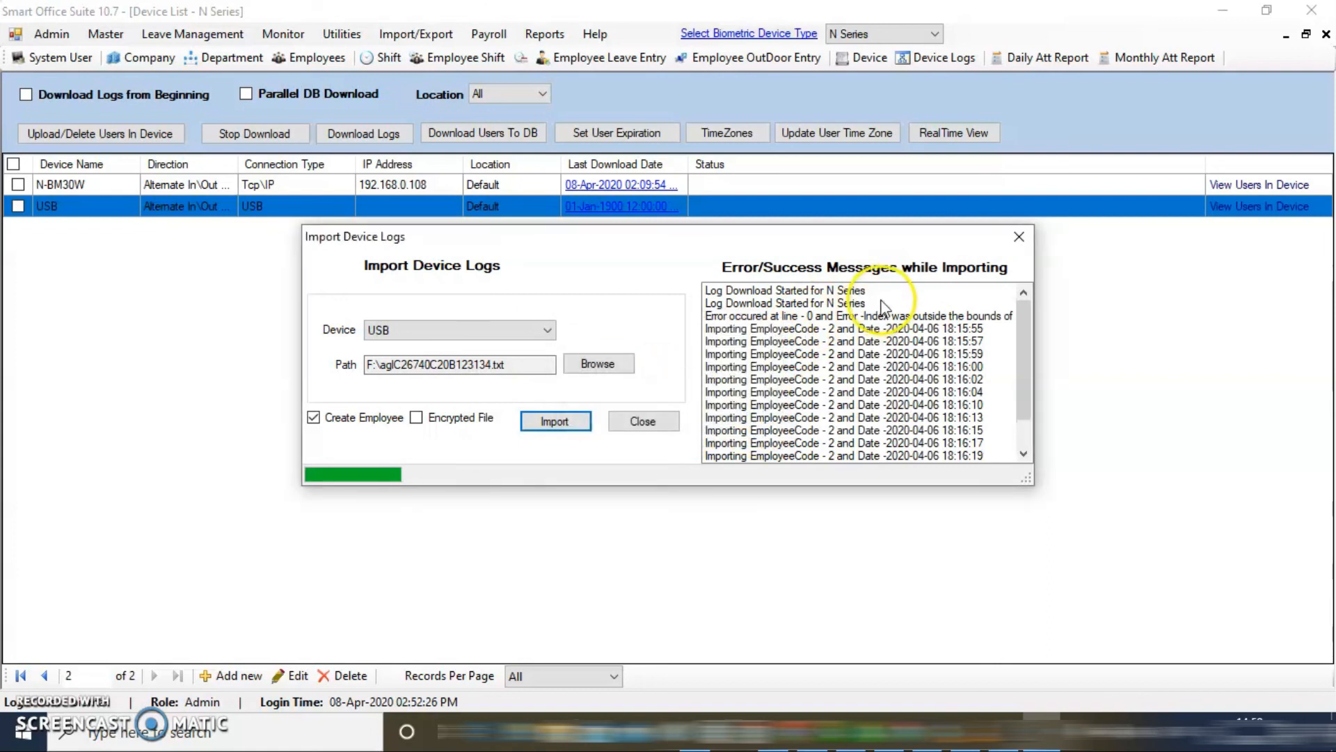
- Review the list of import messages for errors and imported entries, and close the log import dialog
click(883, 324)
scroll(849, 402, down, 1)
scroll(849, 402, down, 1)
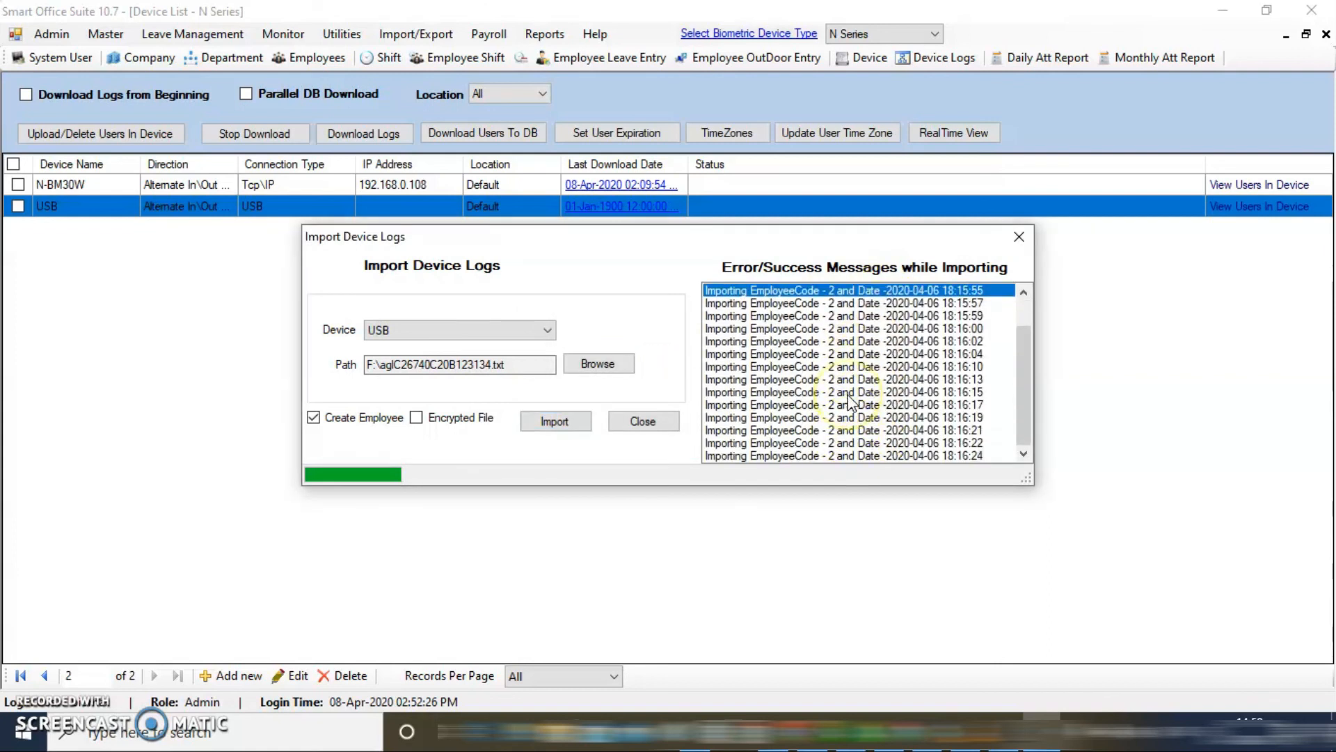
scroll(850, 401, up, 1)
scroll(849, 401, down, 1)
click(1022, 293)
click(642, 421)
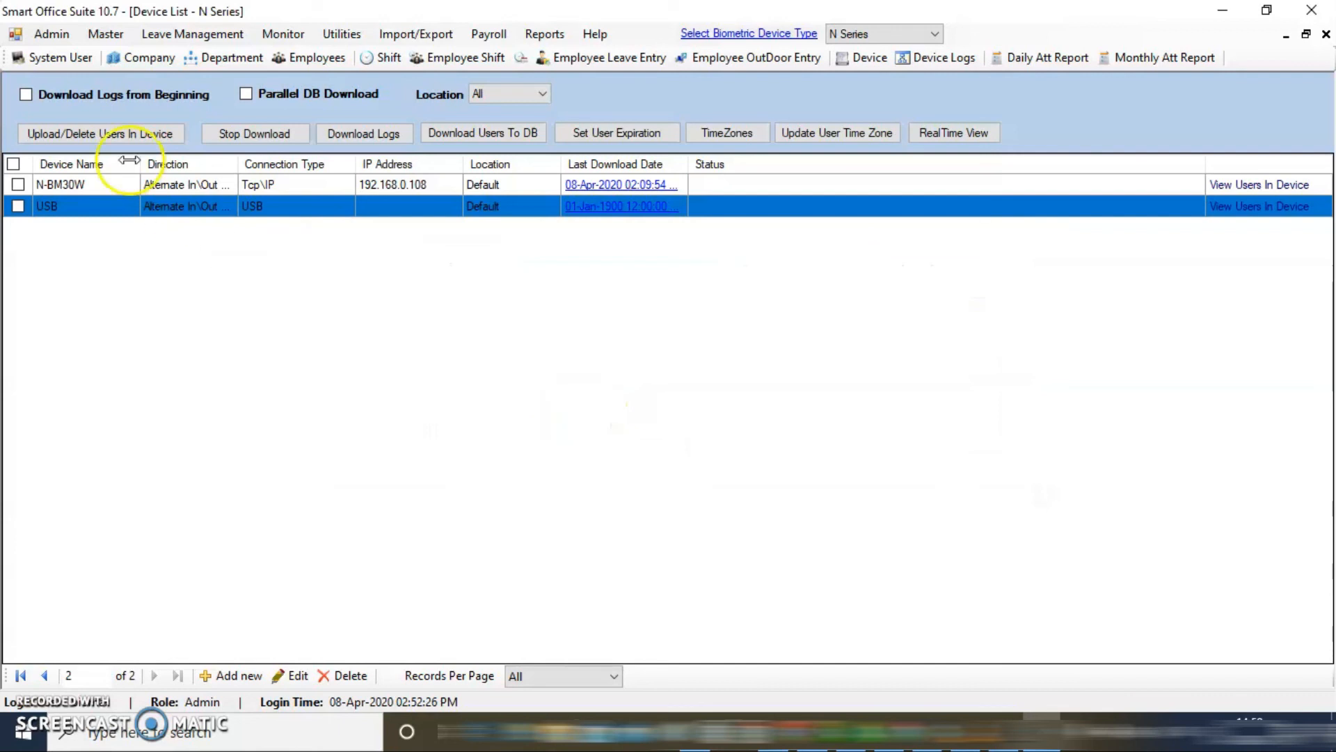
- Open the employee list and check the employee records for codes 1 and 2
click(106, 37)
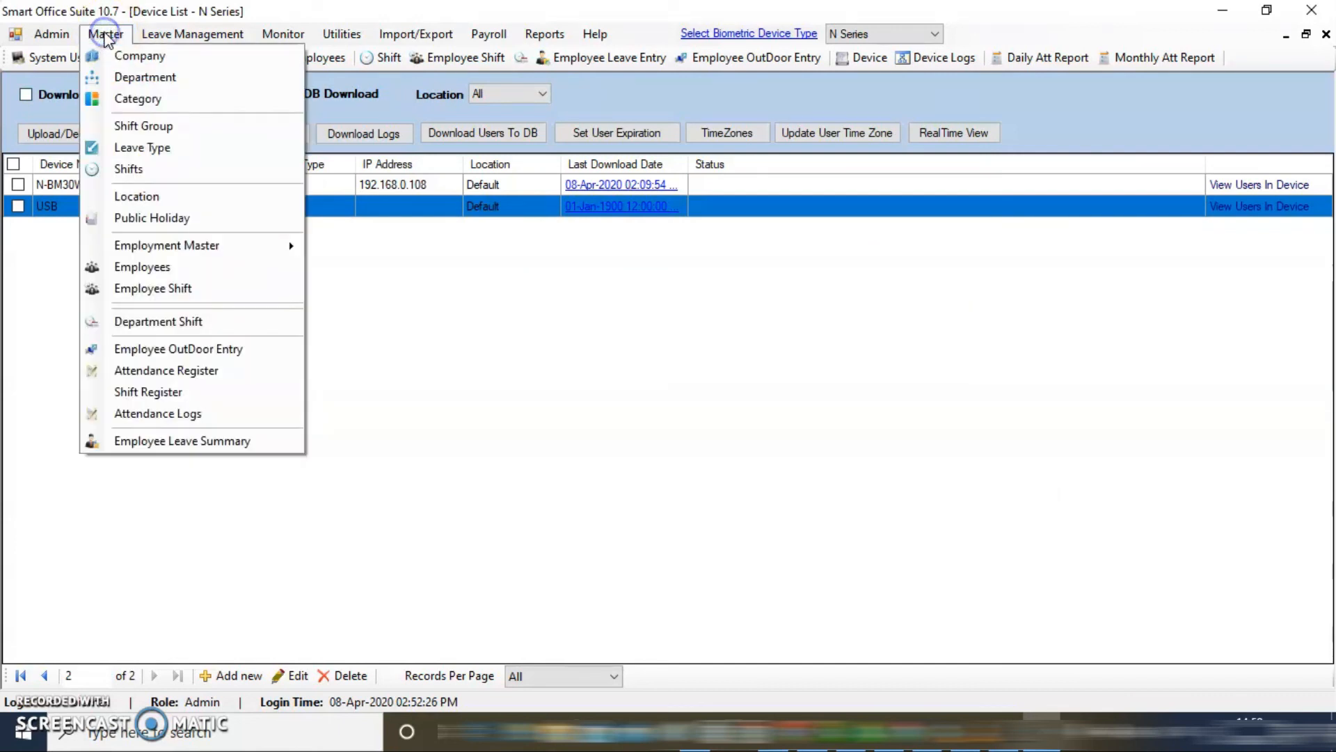
click(165, 287)
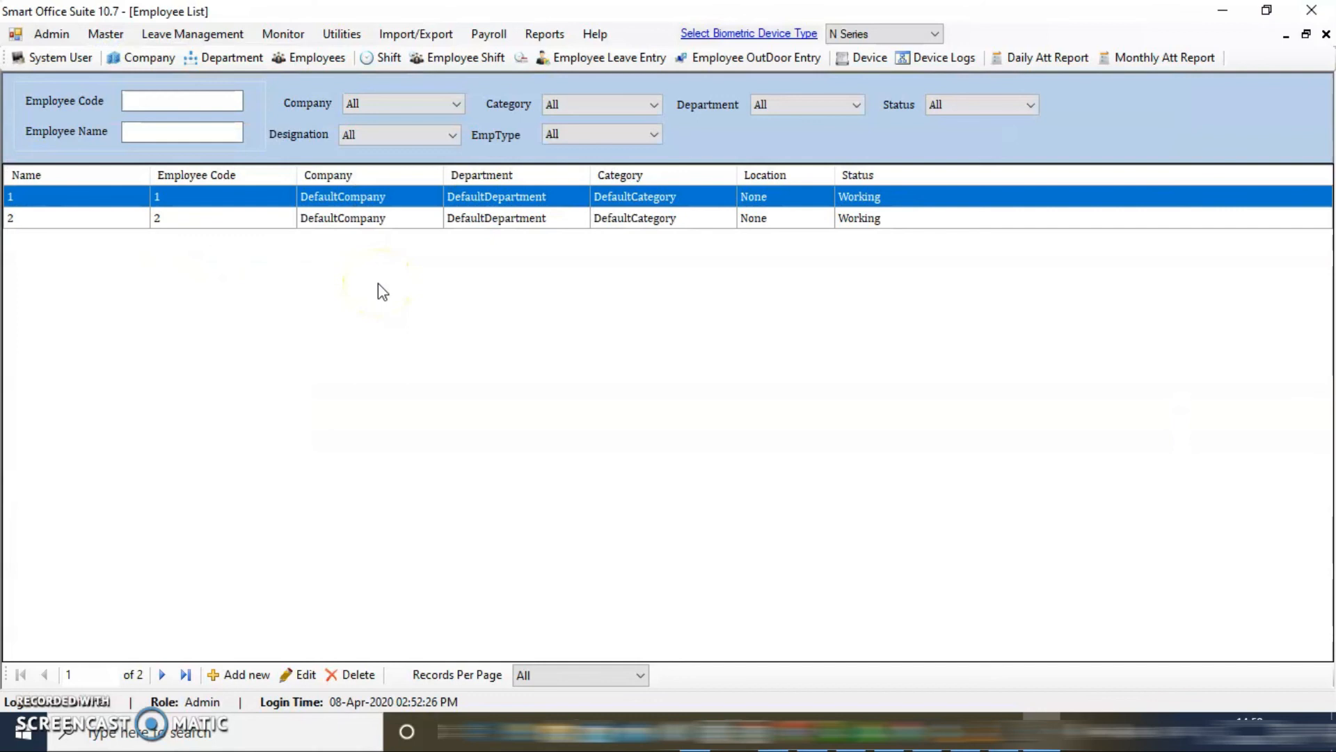
click(253, 220)
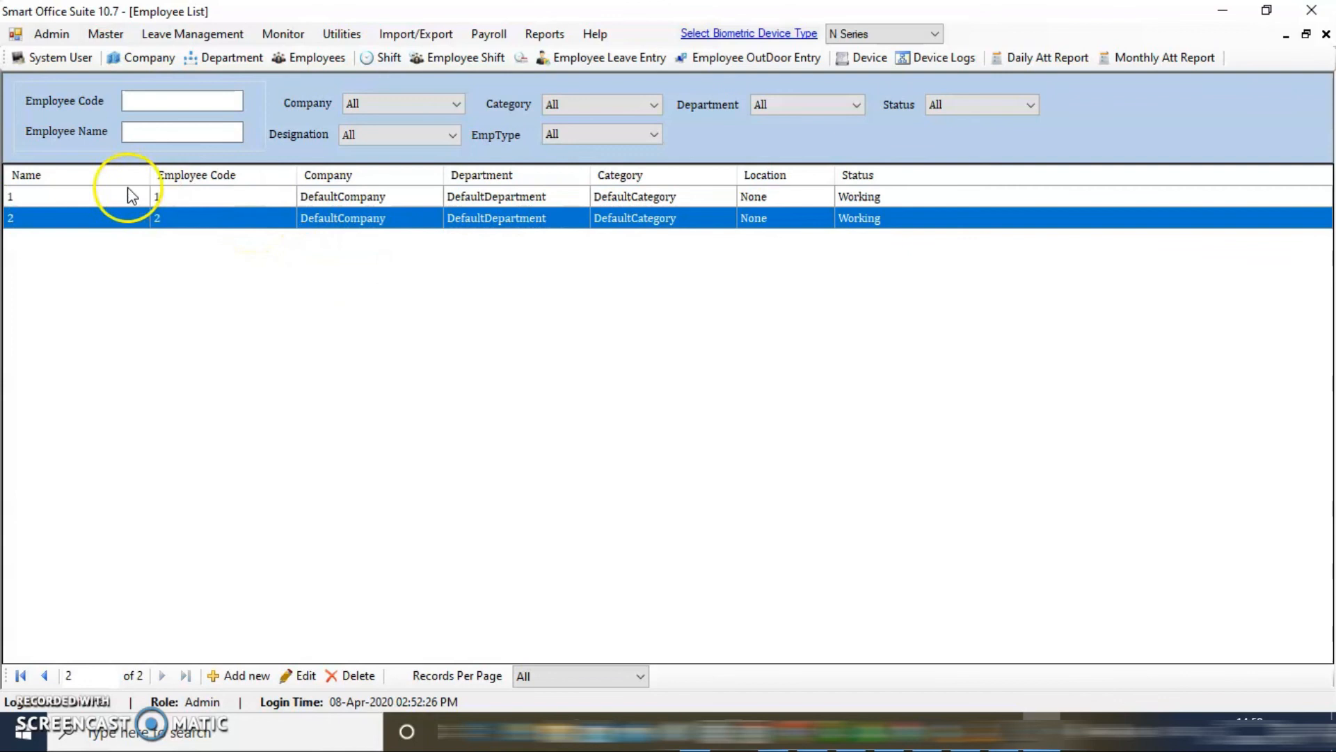
click(71, 199)
click(191, 217)
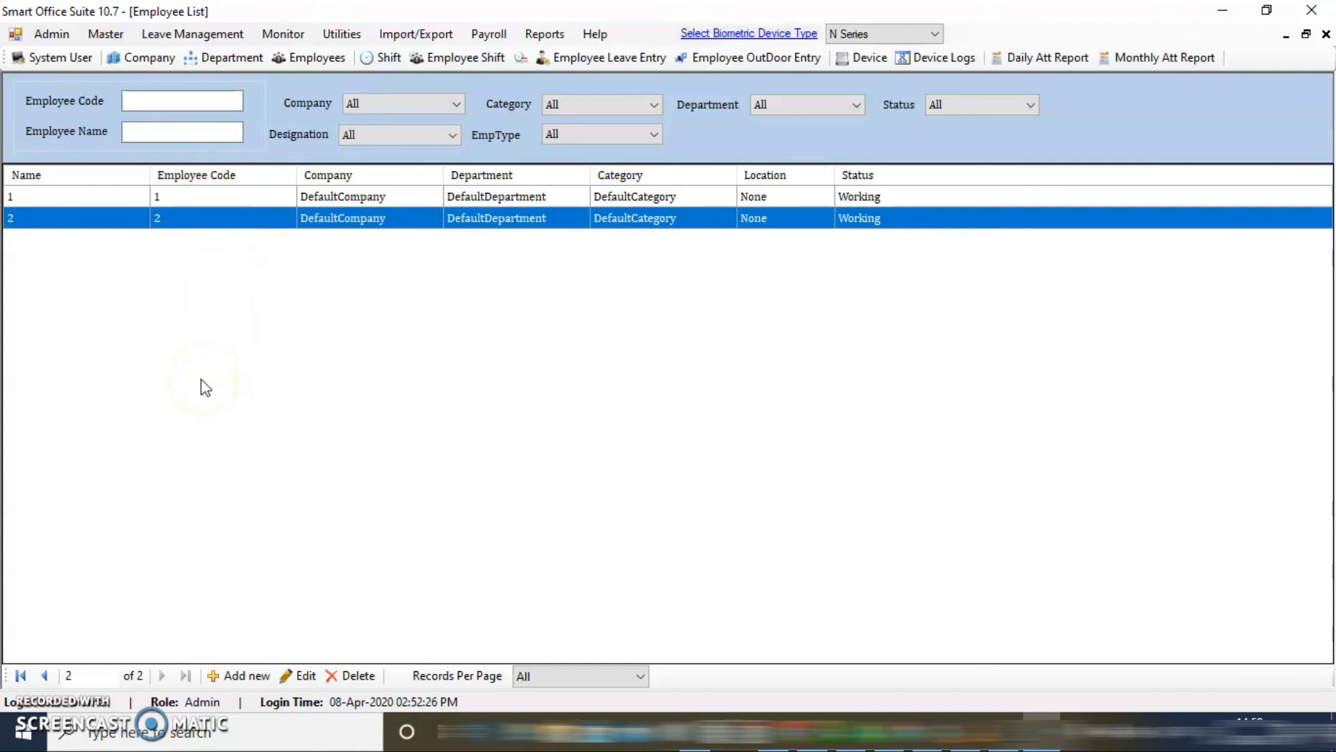
click(239, 196)
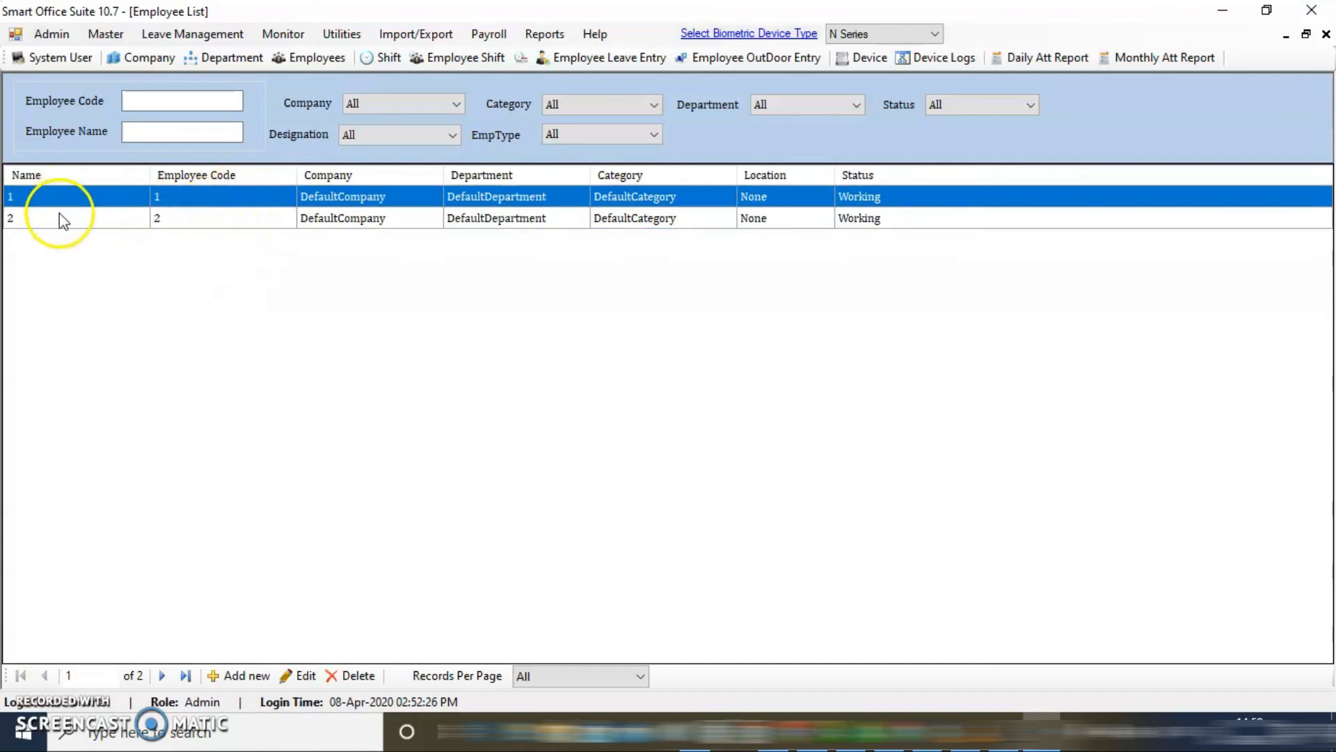
click(105, 33)
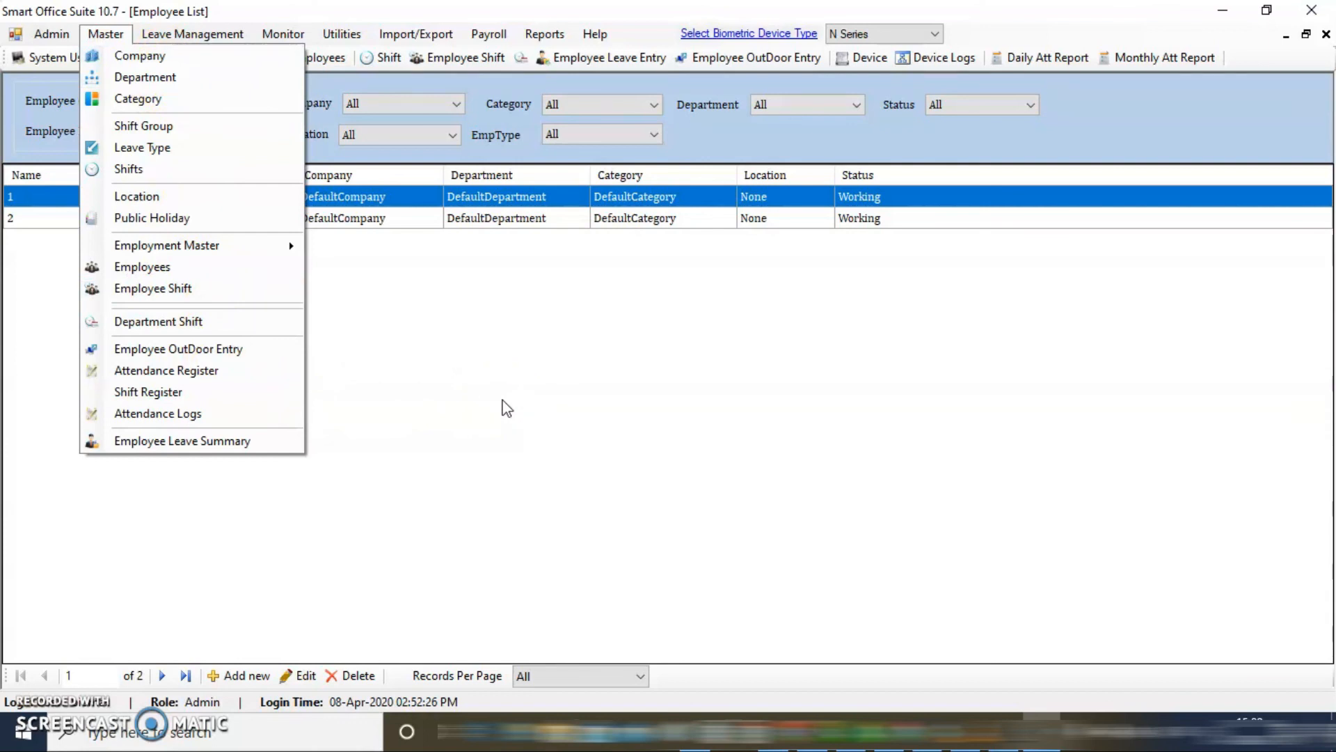
click(504, 409)
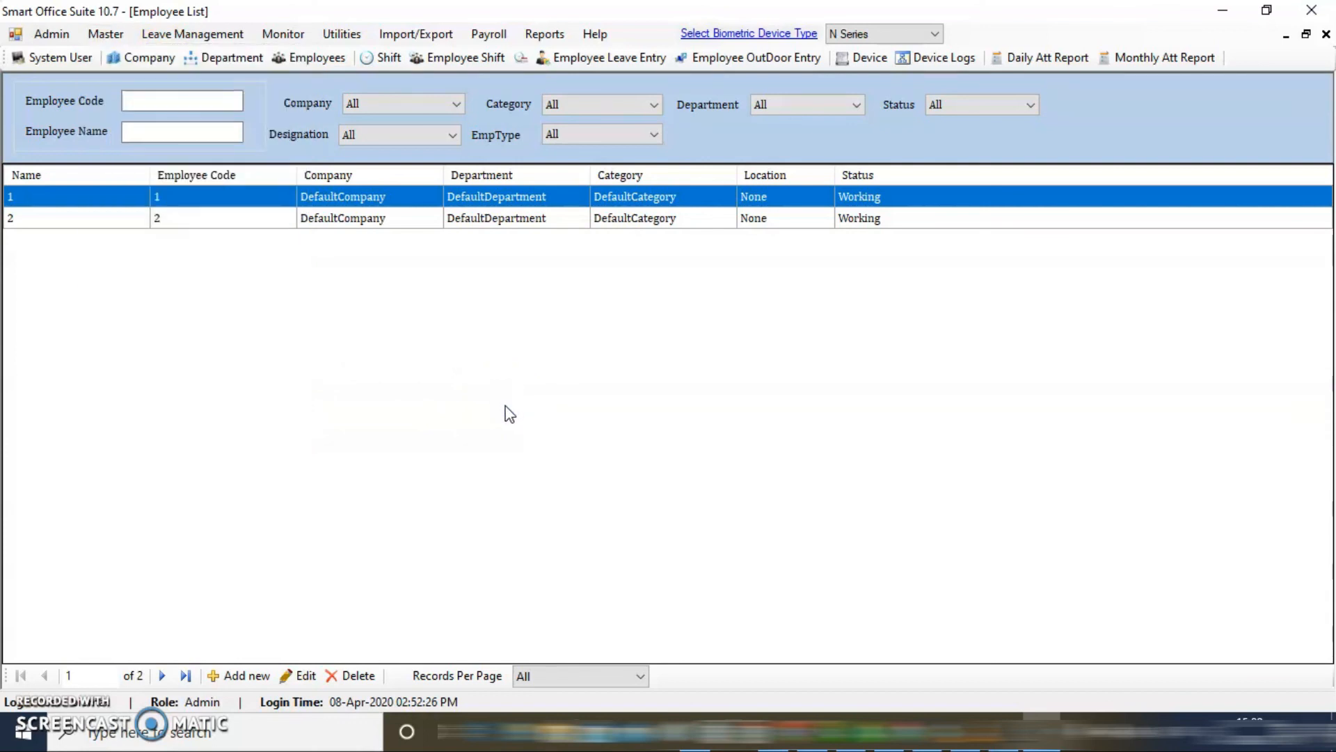
click(509, 413)
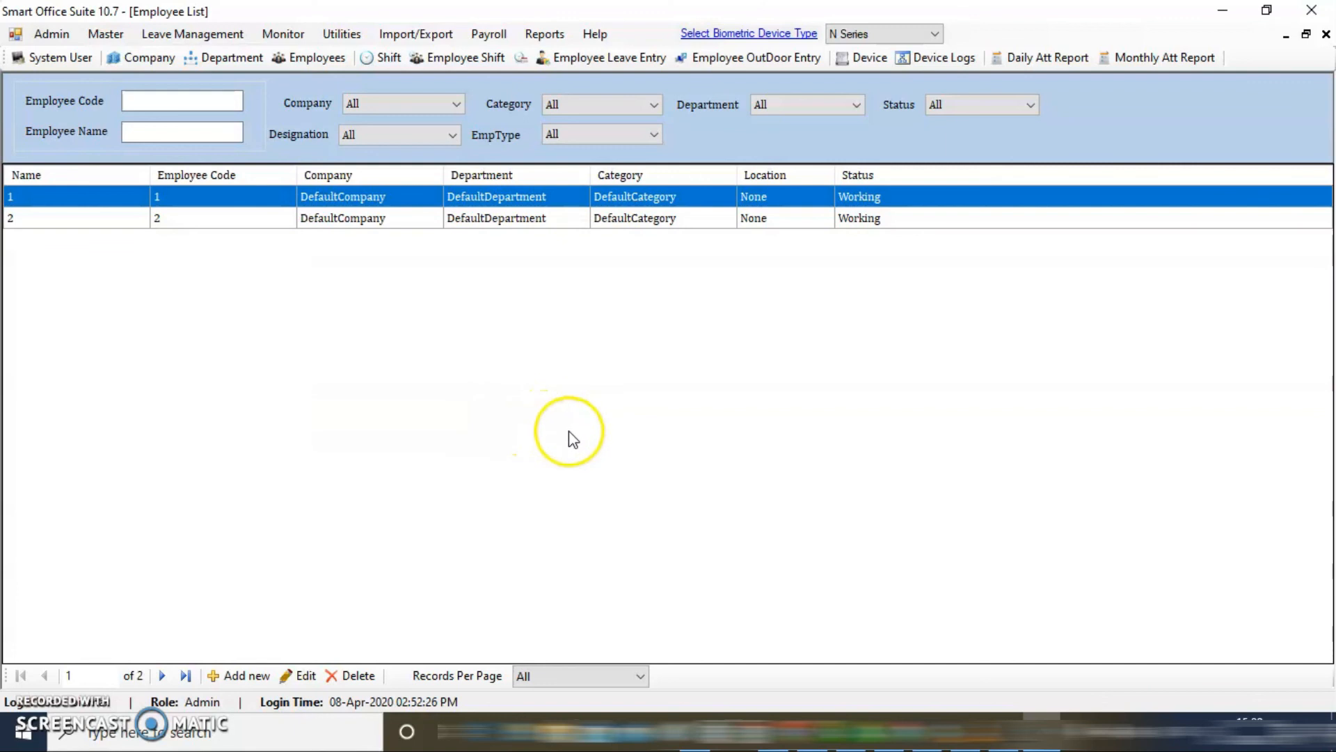
key(alt)
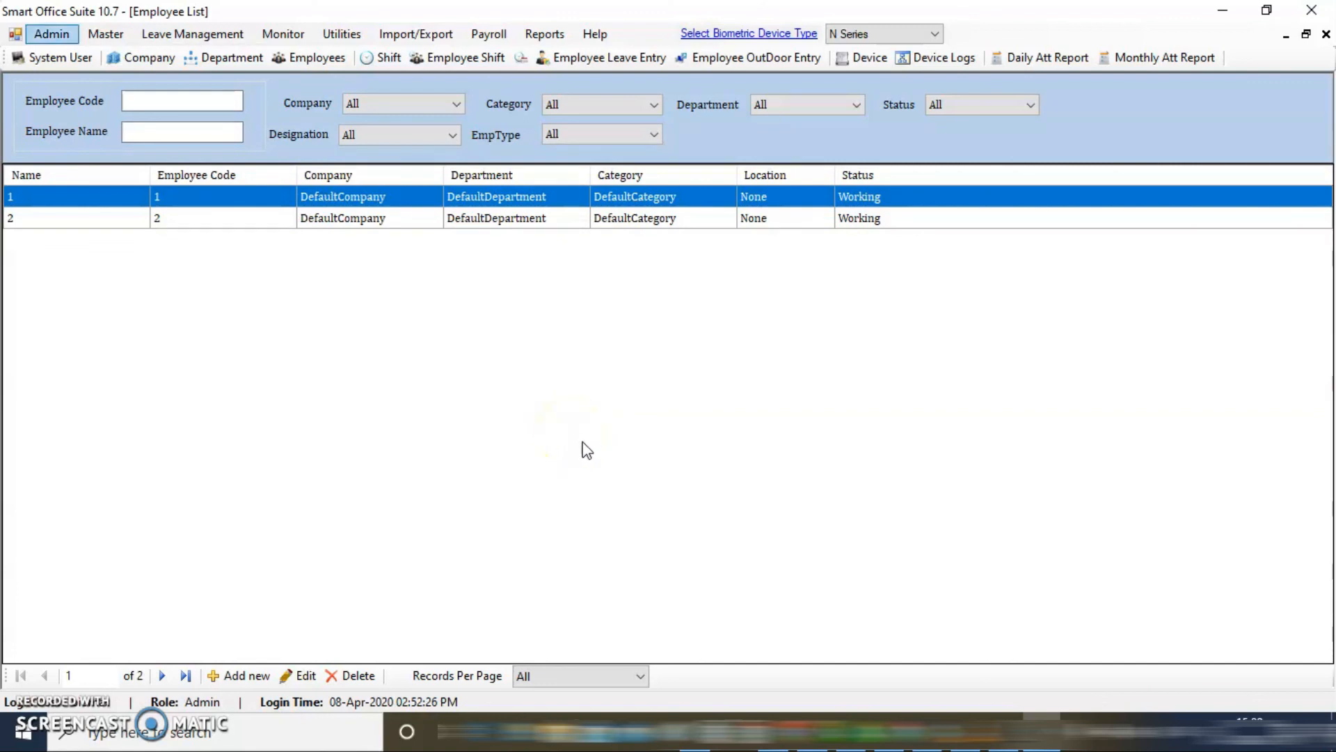
click(1041, 720)
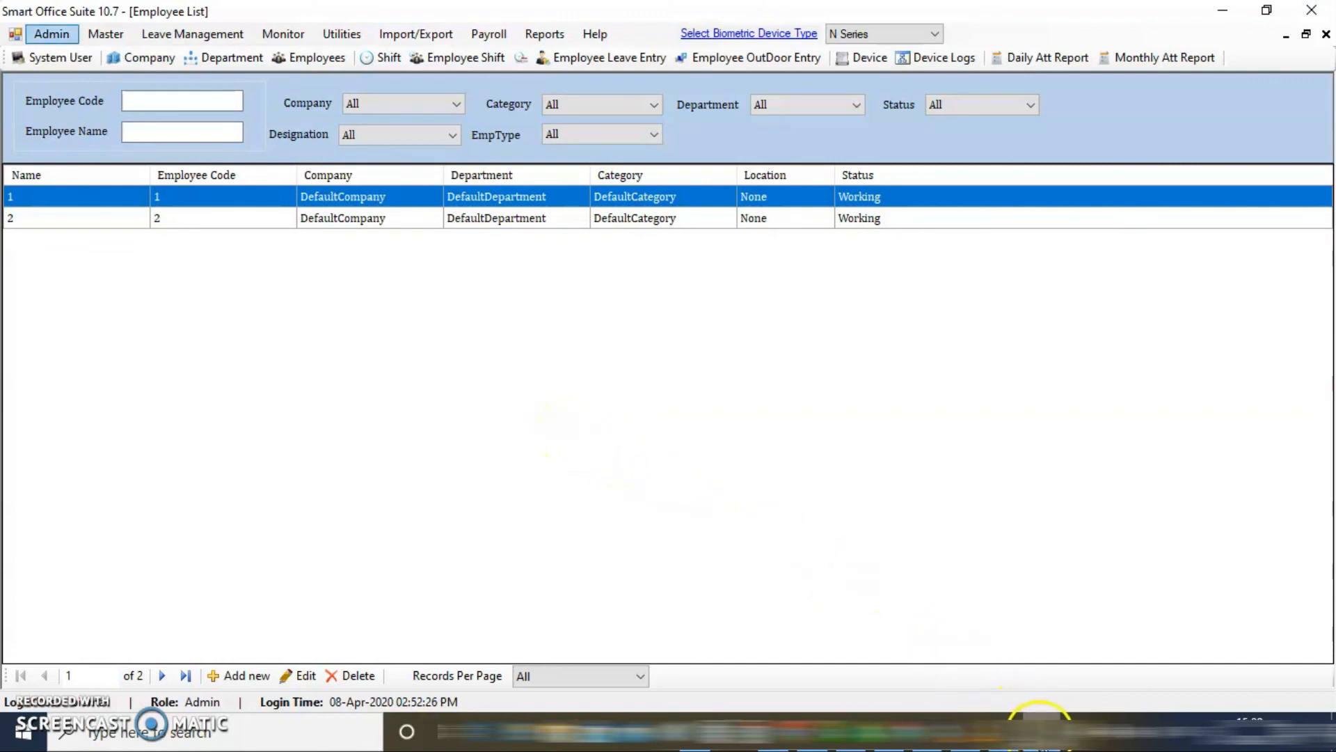